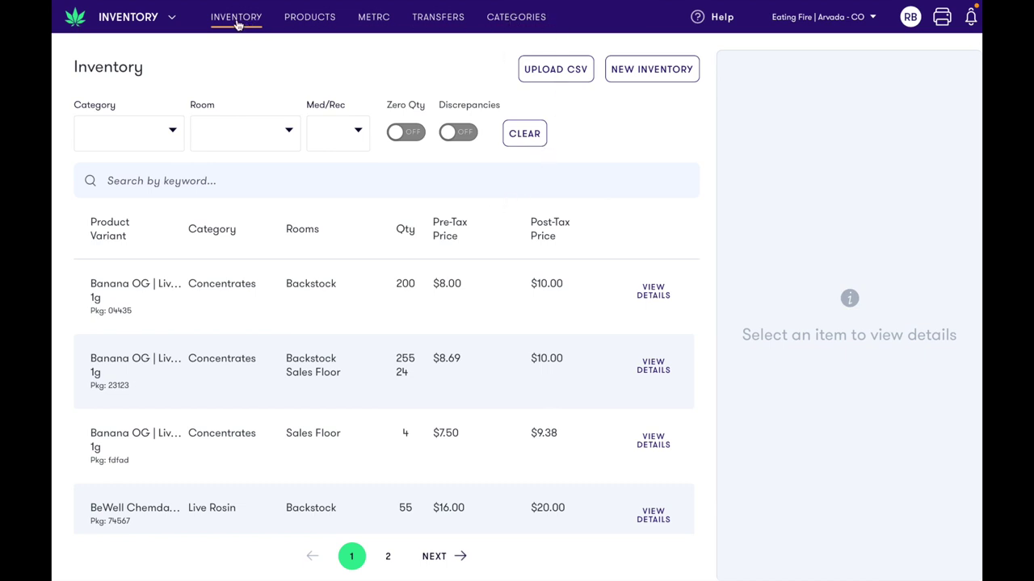
# Step: Go to the Categories page and expand the State filter choices
pyautogui.click(508, 23)
pyautogui.click(313, 133)
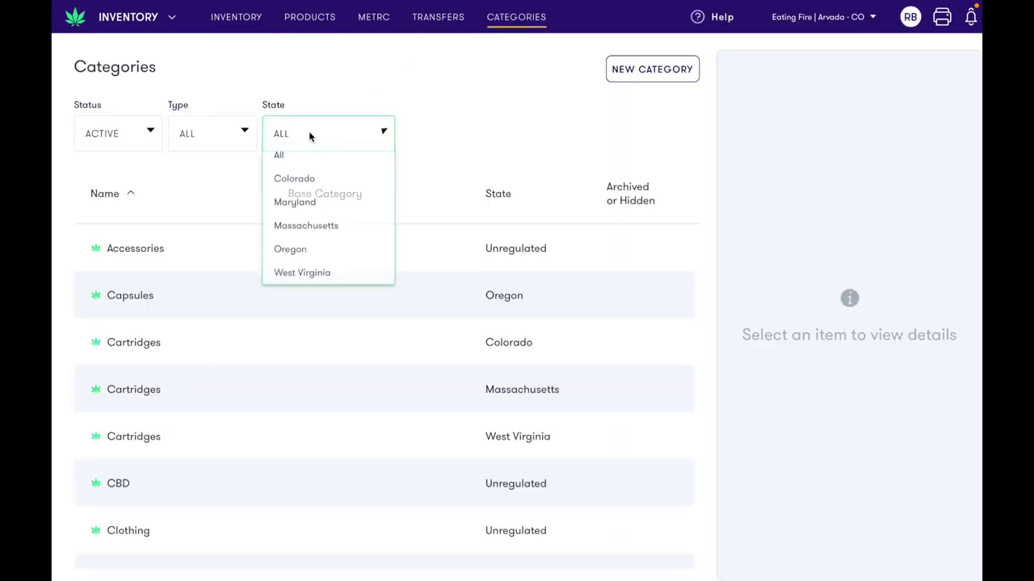
# Step: Filter categories to Colorado and view the Flower category based on base Flower
pyautogui.click(291, 187)
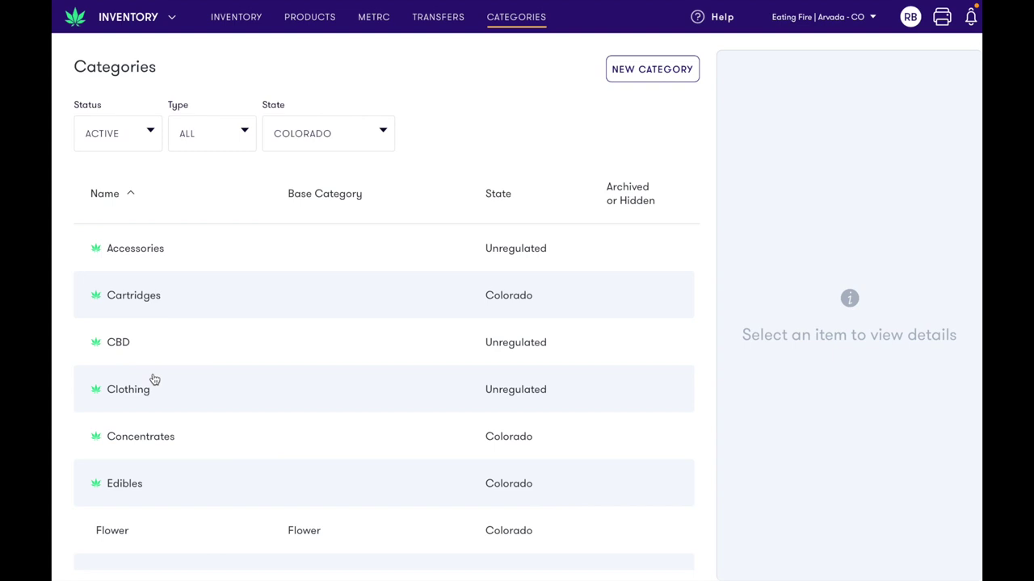
pyautogui.scroll(-1, 155, 380)
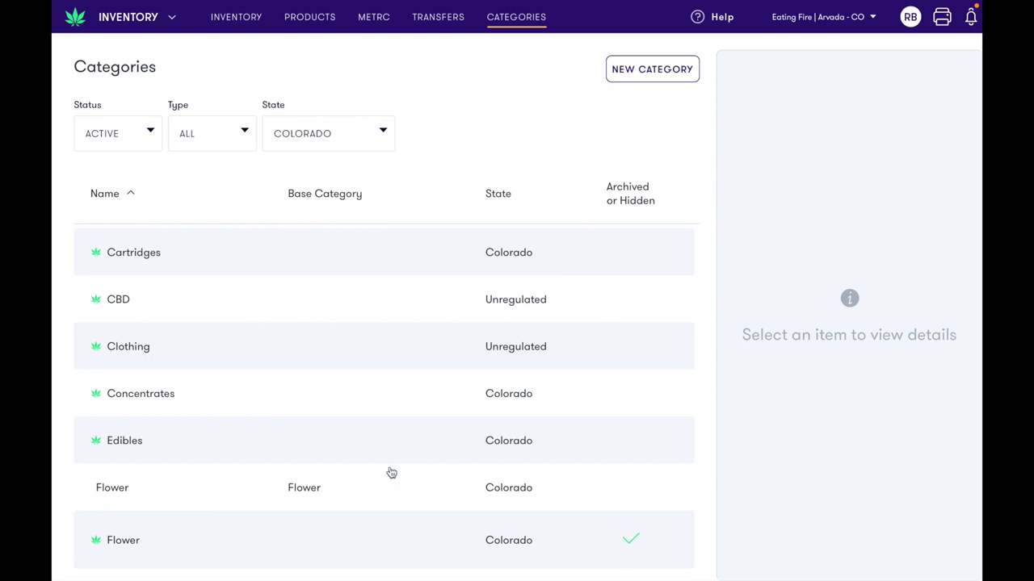
pyautogui.click(365, 483)
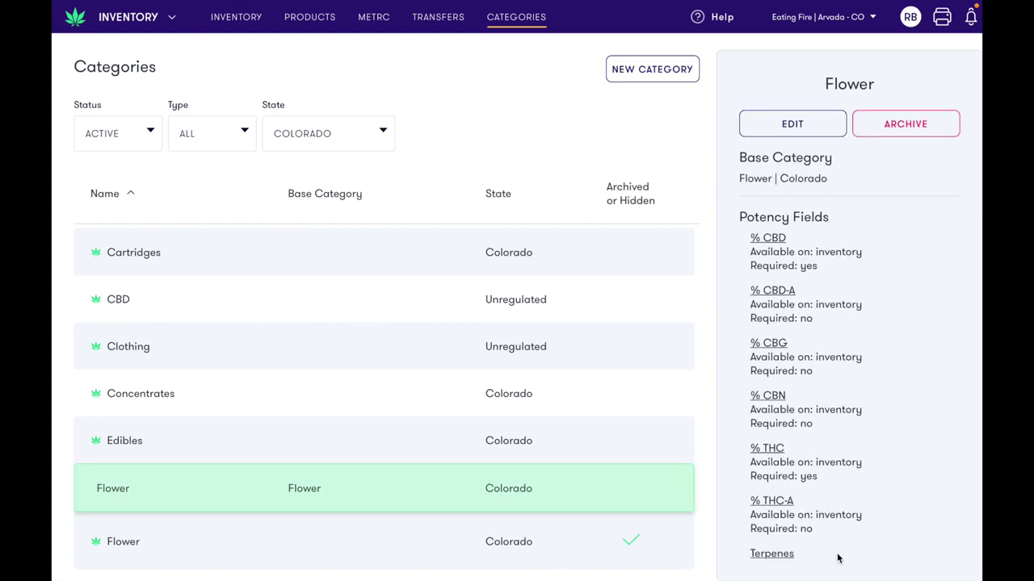
# Step: Review the Flower category's potency and batch fields, then open Edit Flower
pyautogui.scroll(-5, 836, 307)
pyautogui.scroll(-9, 837, 307)
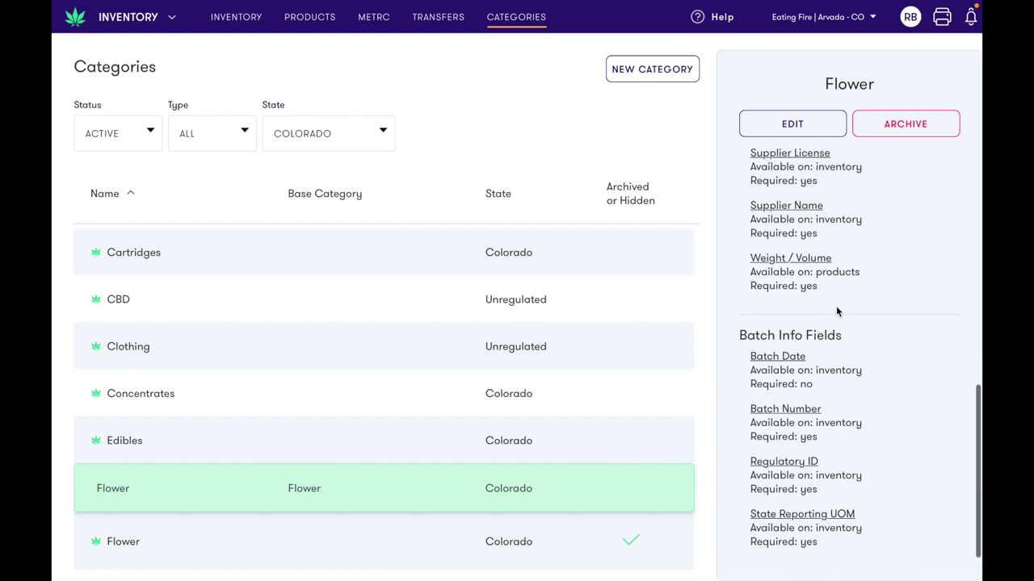
pyautogui.scroll(14, 836, 312)
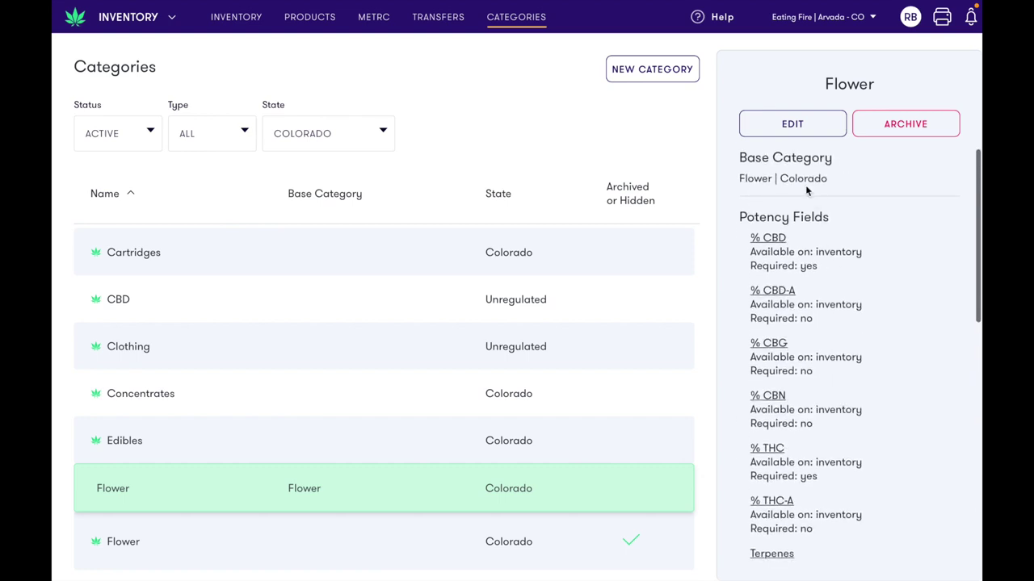
pyautogui.click(789, 129)
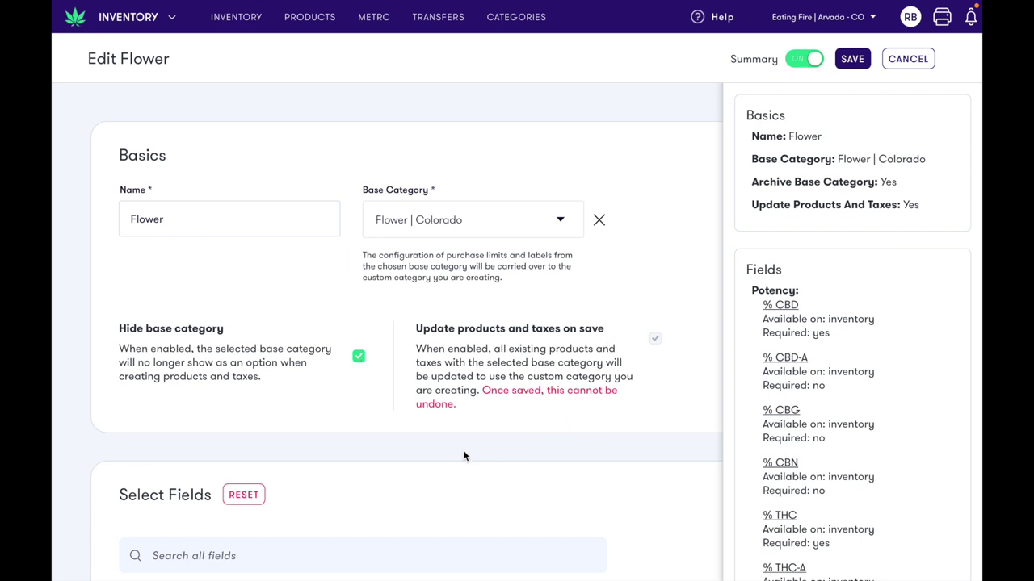
# Step: Look through Edit Flower's Potency fields table and cancel without saving
pyautogui.scroll(-4, 466, 450)
pyautogui.scroll(-3, 467, 448)
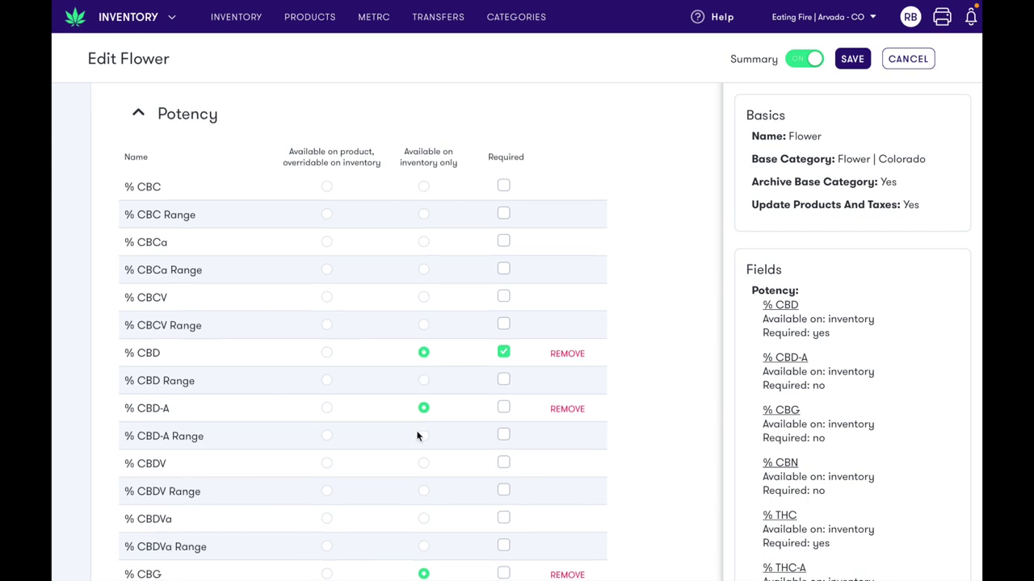
pyautogui.scroll(-9, 417, 436)
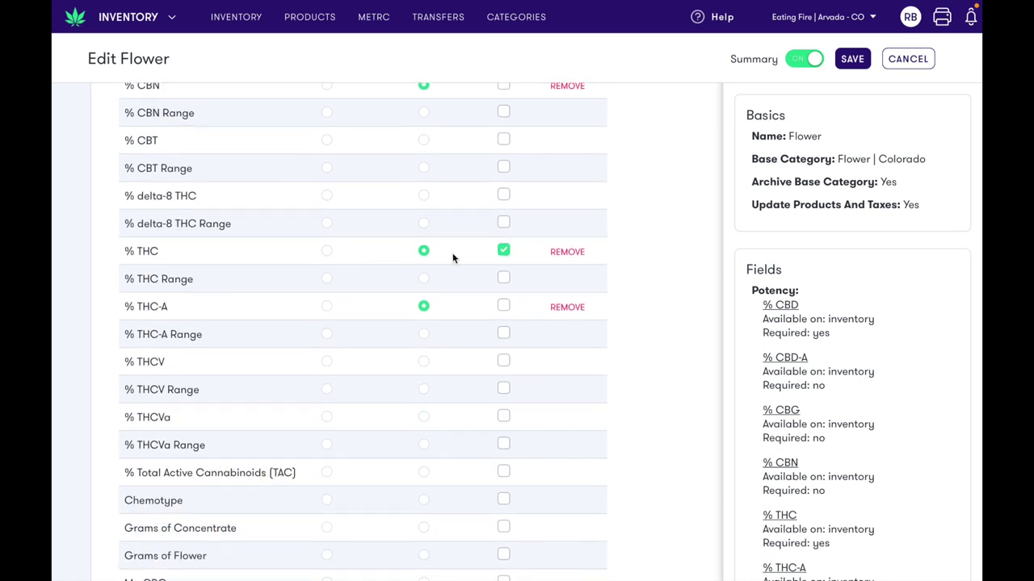
pyautogui.click(909, 64)
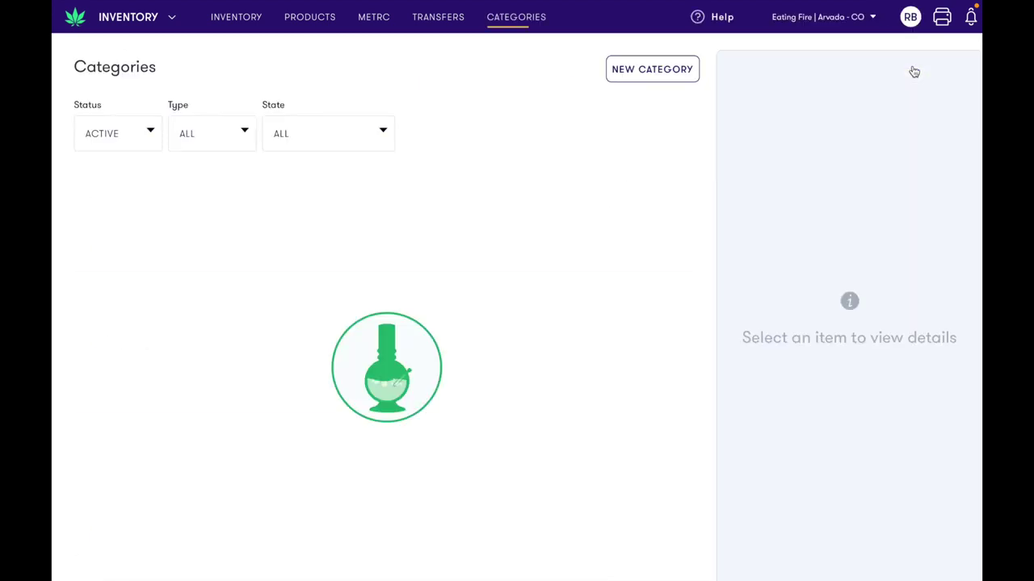
# Step: Filter to Colorado and clone the Concentrates category into a new category form
pyautogui.click(314, 129)
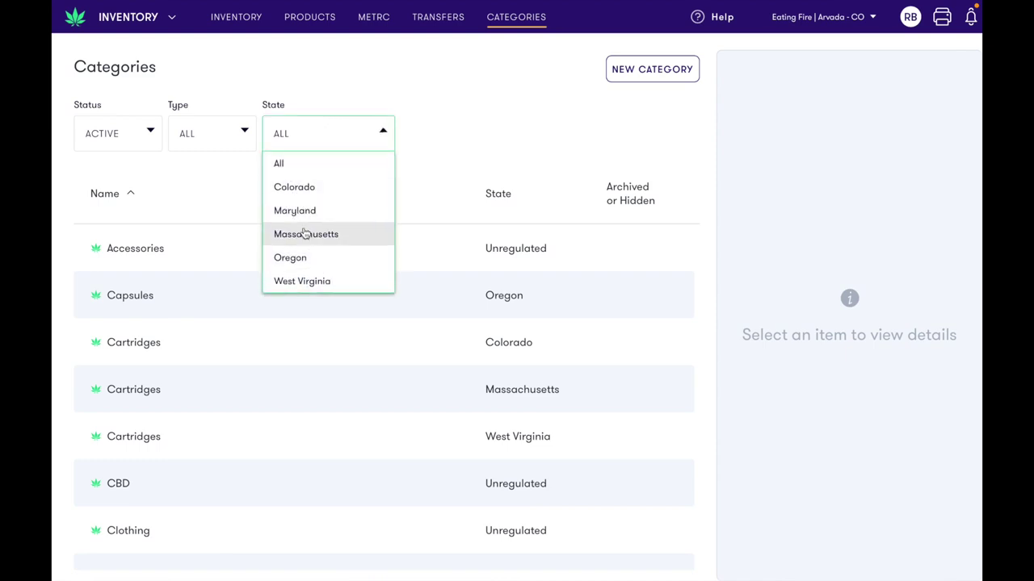
pyautogui.click(300, 187)
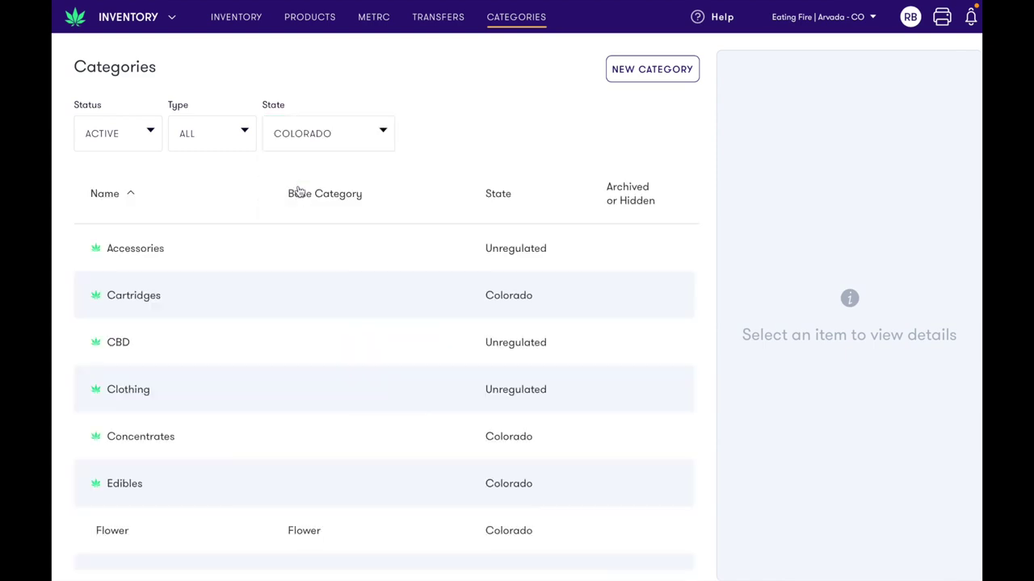
pyautogui.click(224, 441)
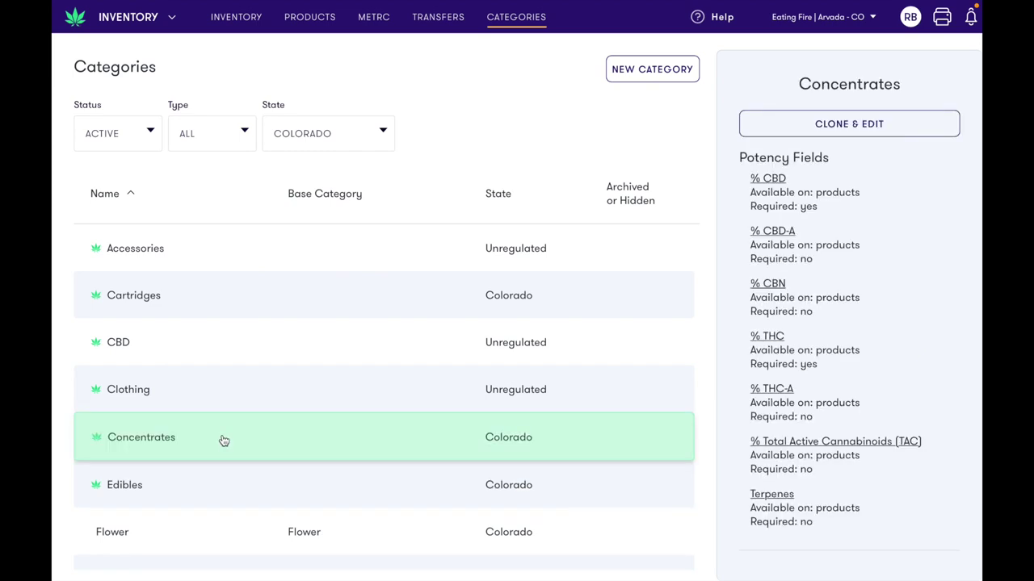
pyautogui.click(814, 129)
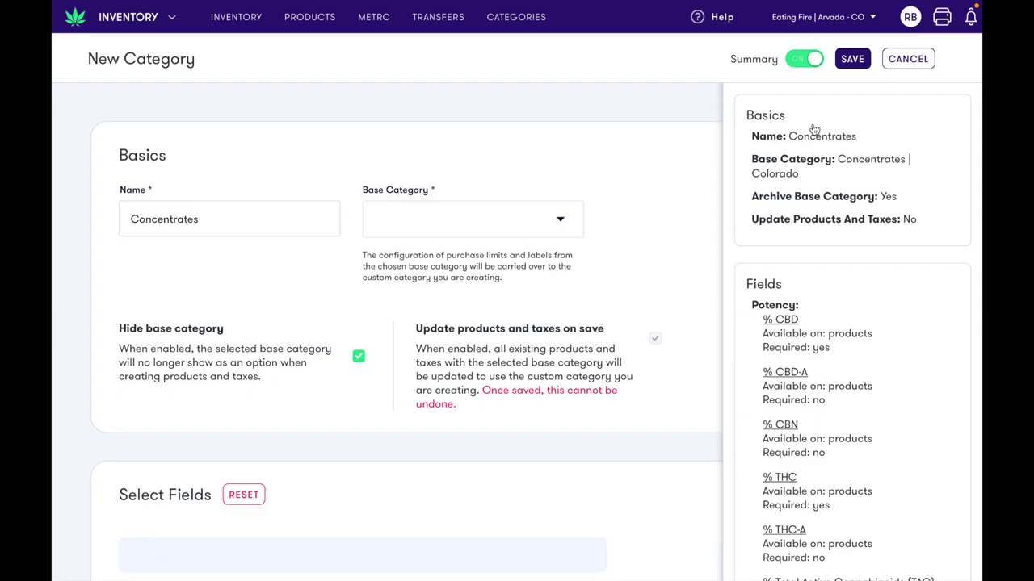
# Step: Check the cloned category name and make % CBD and % CBD-A inventory-only
pyautogui.click(212, 220)
pyautogui.moveTo(213, 219); pyautogui.dragTo(88, 234)
pyautogui.click(176, 294)
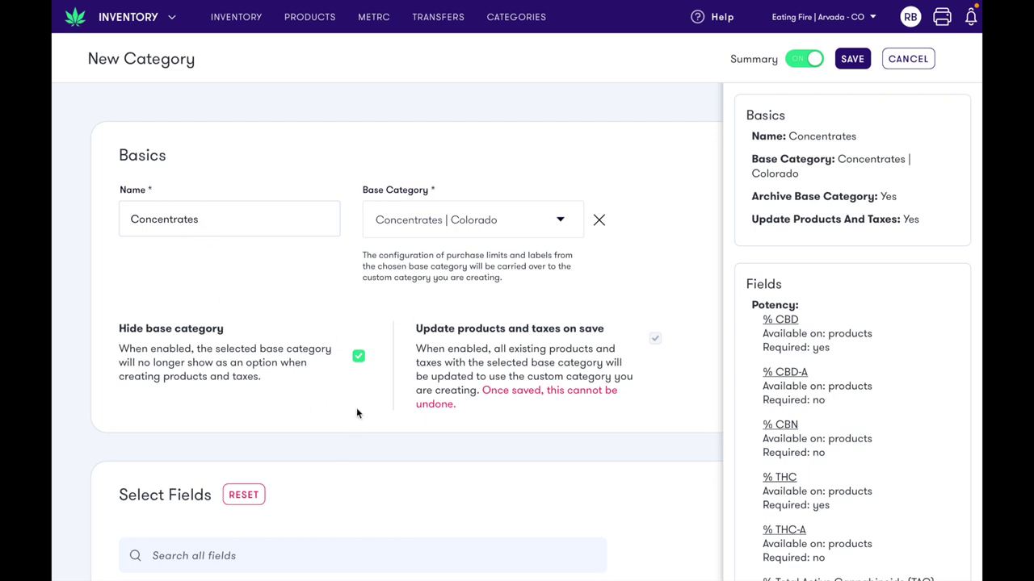
pyautogui.scroll(-1, 357, 411)
pyautogui.scroll(-5, 357, 407)
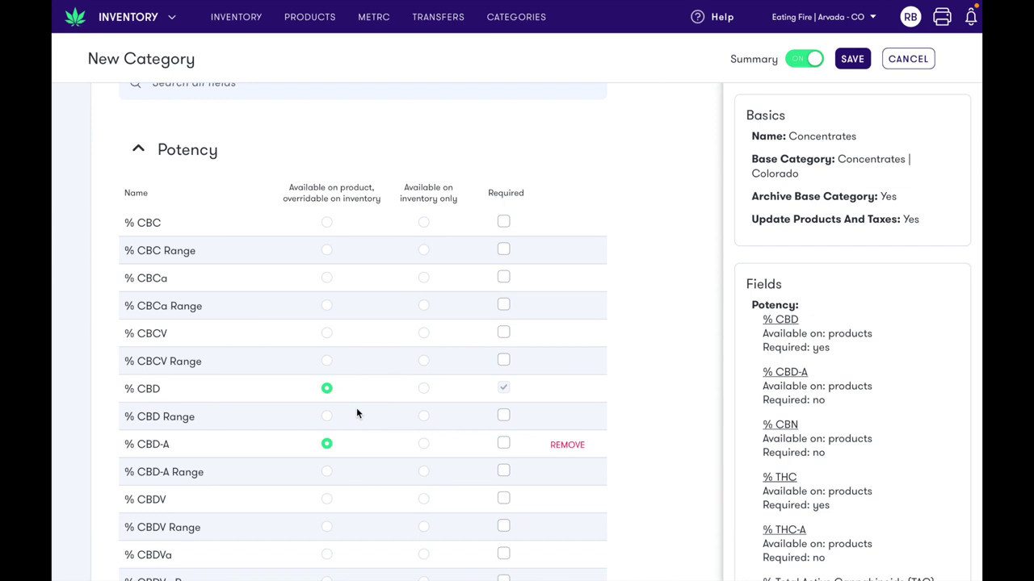
pyautogui.click(423, 389)
pyautogui.click(424, 444)
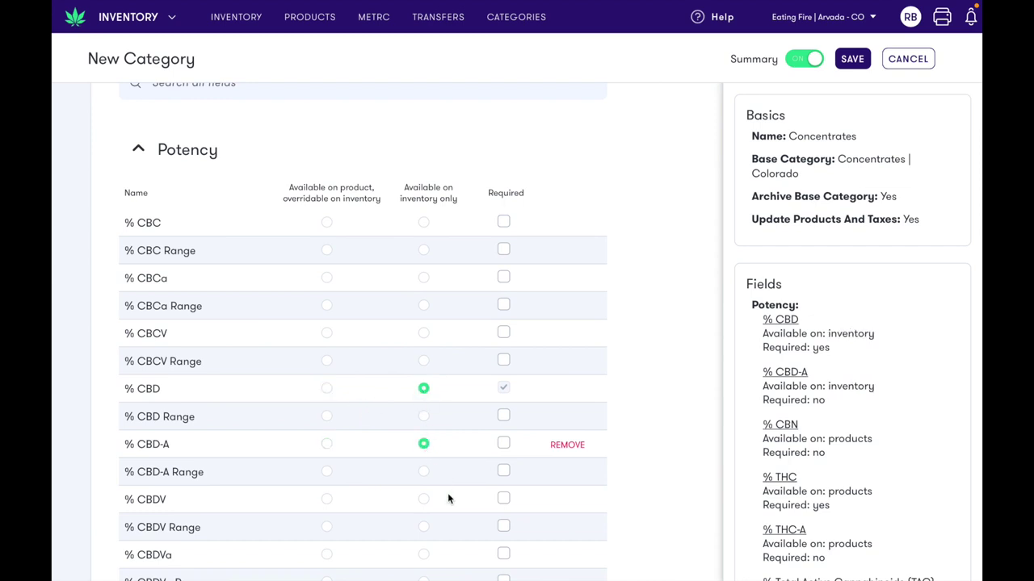
# Step: Make % CBN, % THC, % THC-A and TAC available on inventory only
pyautogui.scroll(-5, 448, 496)
pyautogui.click(423, 439)
pyautogui.scroll(-3, 458, 500)
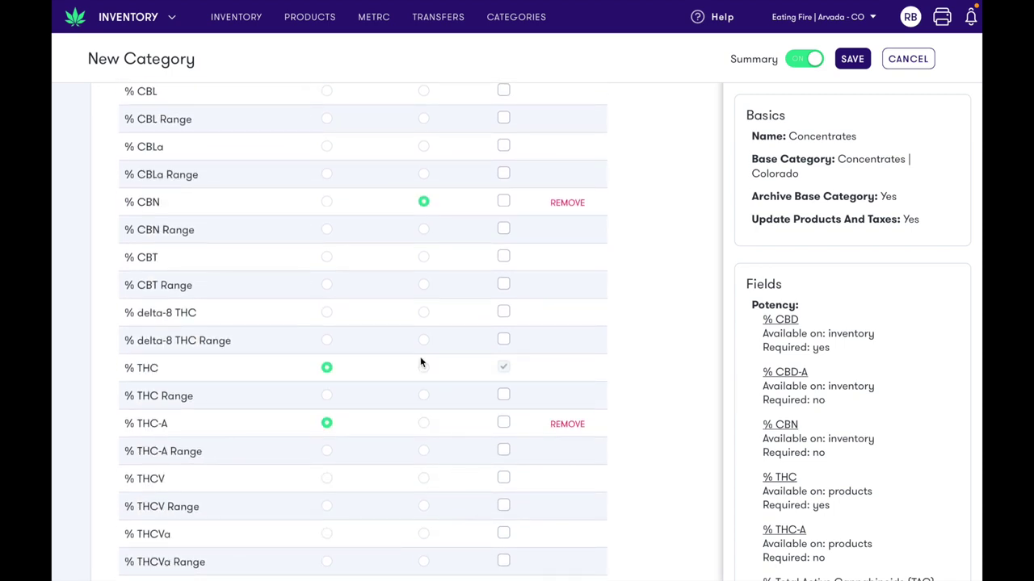
pyautogui.click(423, 367)
pyautogui.click(423, 423)
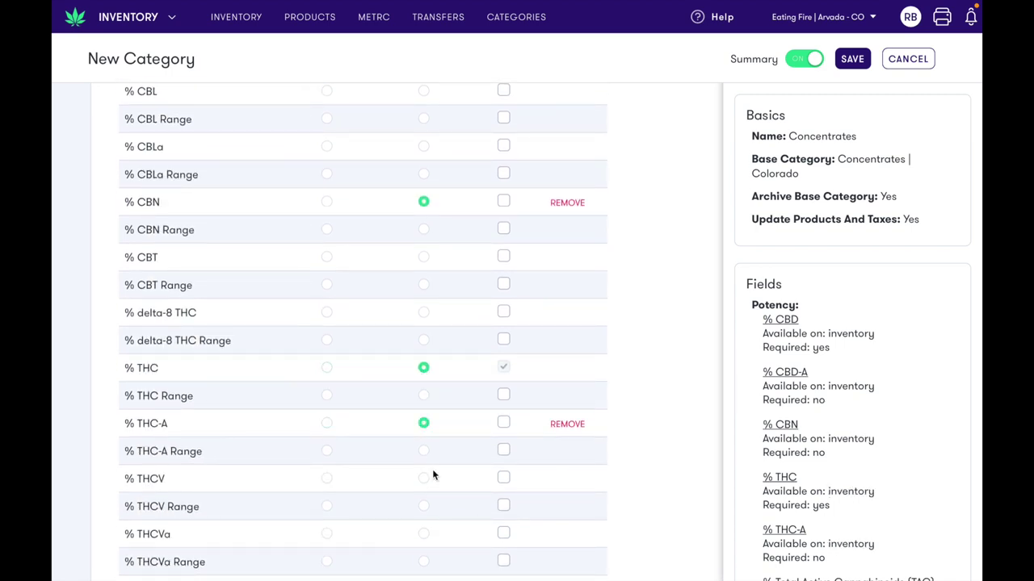
pyautogui.scroll(-2, 432, 474)
pyautogui.click(424, 414)
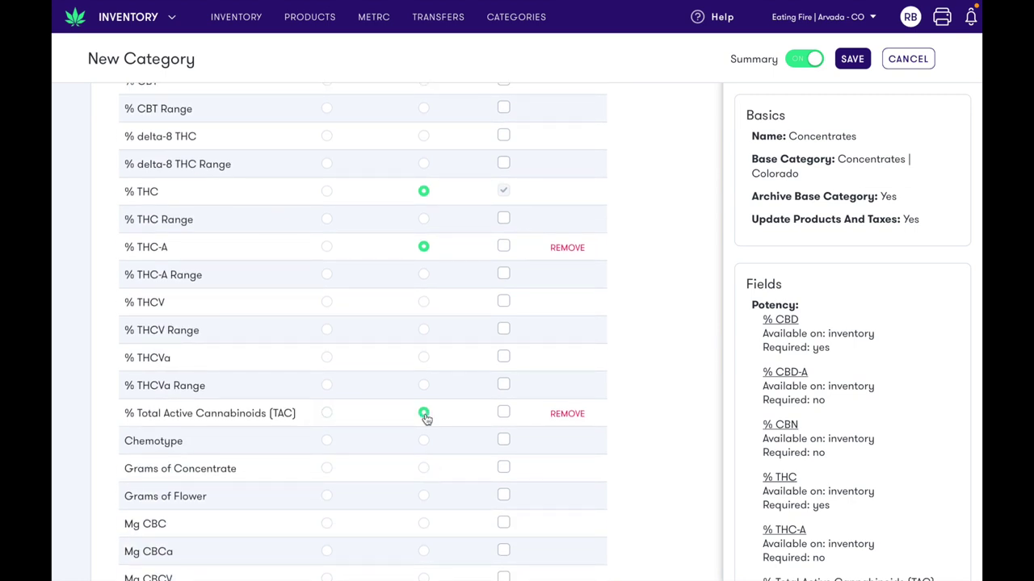
# Step: Remove % CBN from the new category's potency fields
pyautogui.scroll(4, 426, 417)
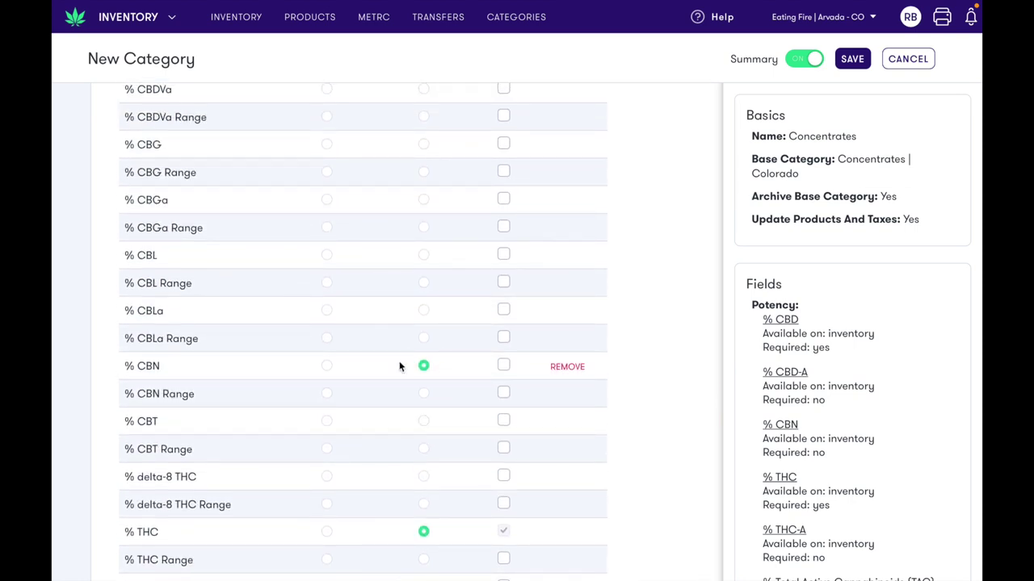
pyautogui.click(567, 367)
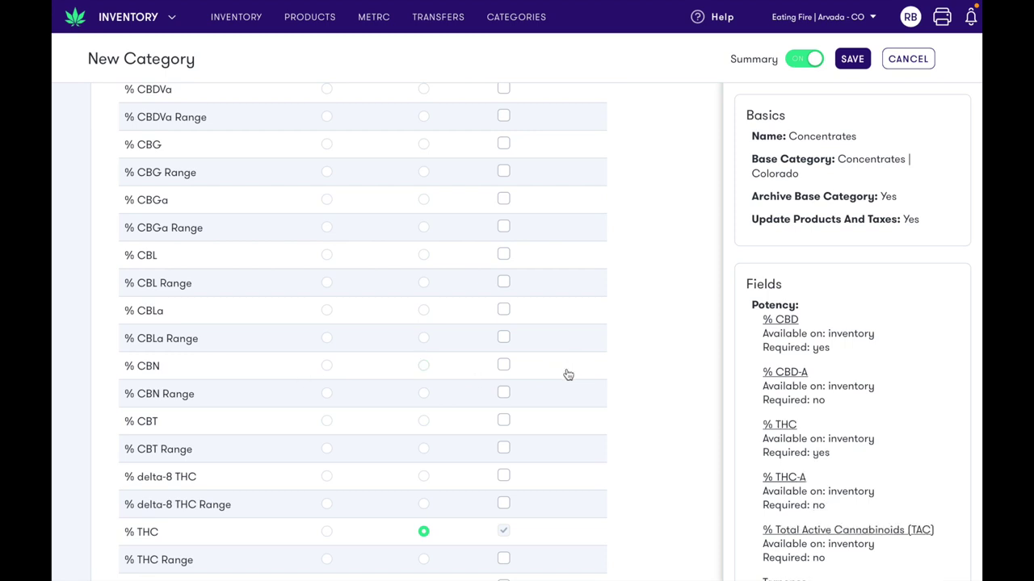
pyautogui.scroll(10, 657, 198)
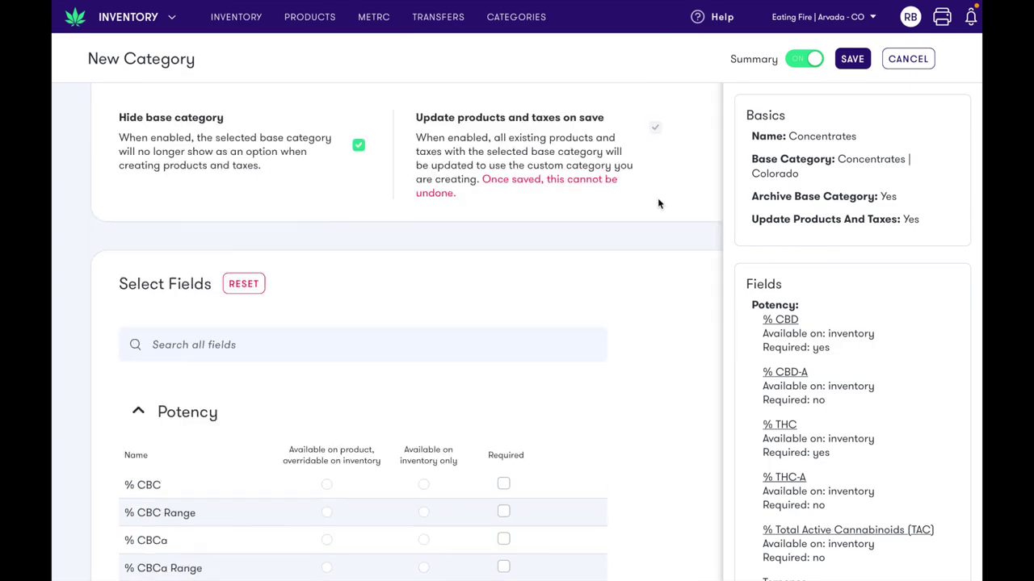
# Step: Save the Concentrates category and confirm updating products and taxes to it
pyautogui.click(849, 59)
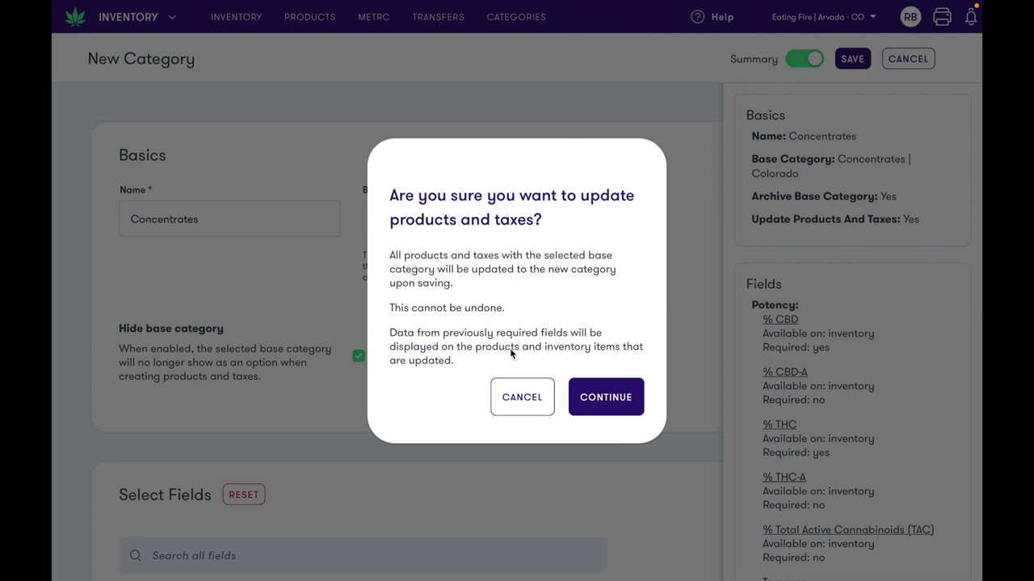
pyautogui.click(605, 393)
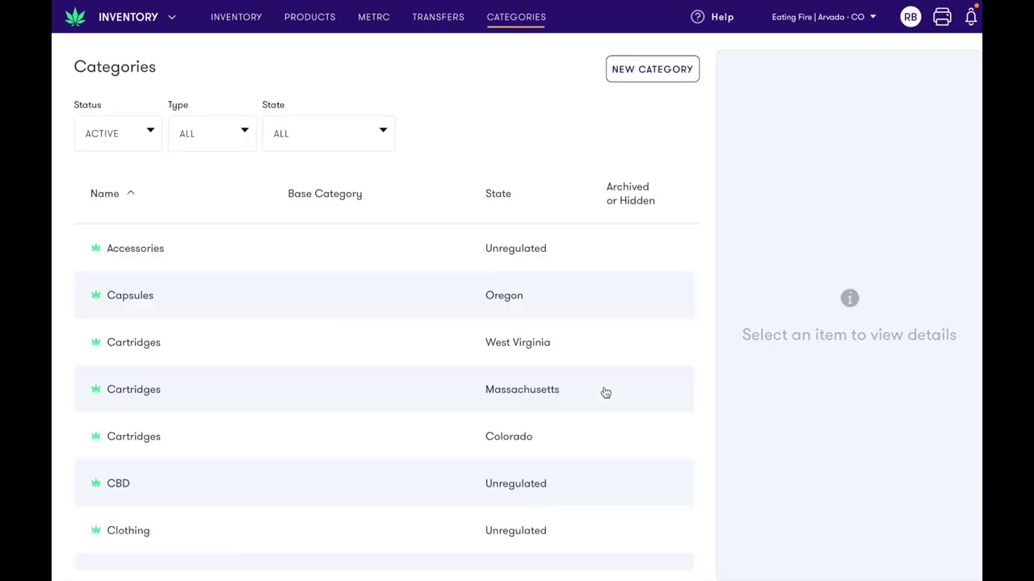
# Step: Search products for 'banan' and open Banana OG | Live Rosin for editing
pyautogui.click(314, 29)
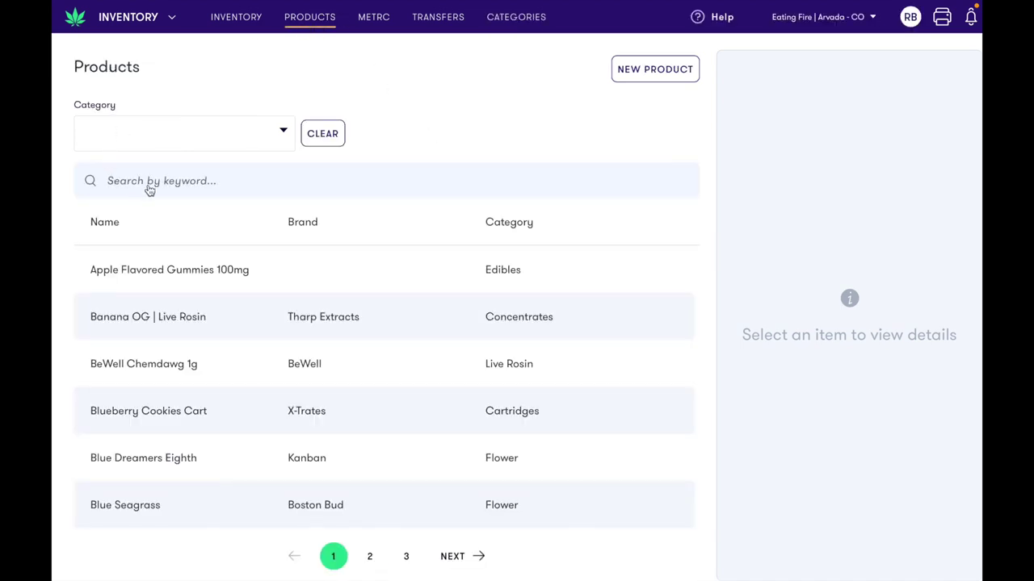
pyautogui.write('banan')
pyautogui.click(207, 267)
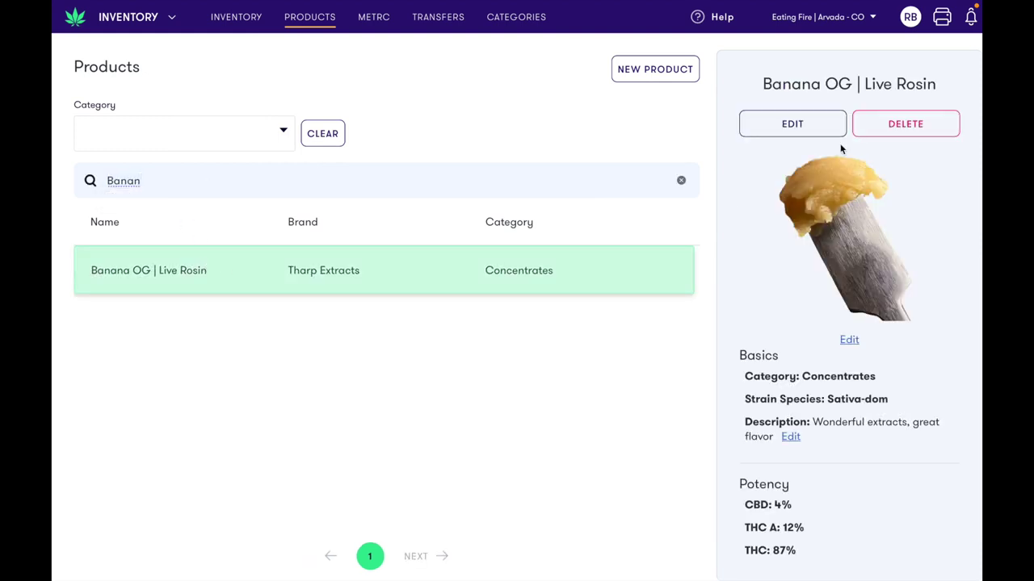
pyautogui.click(776, 130)
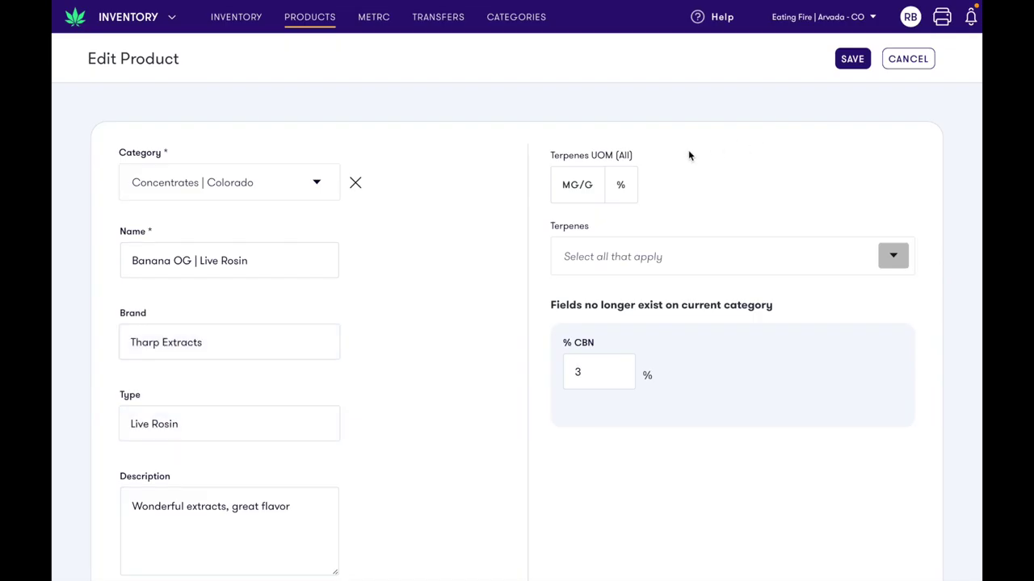
# Step: Delete the leftover % CBN value of 3 and save the product
pyautogui.moveTo(550, 306); pyautogui.dragTo(782, 305)
pyautogui.click(783, 304)
pyautogui.click(586, 370)
pyautogui.press('BackSpace')
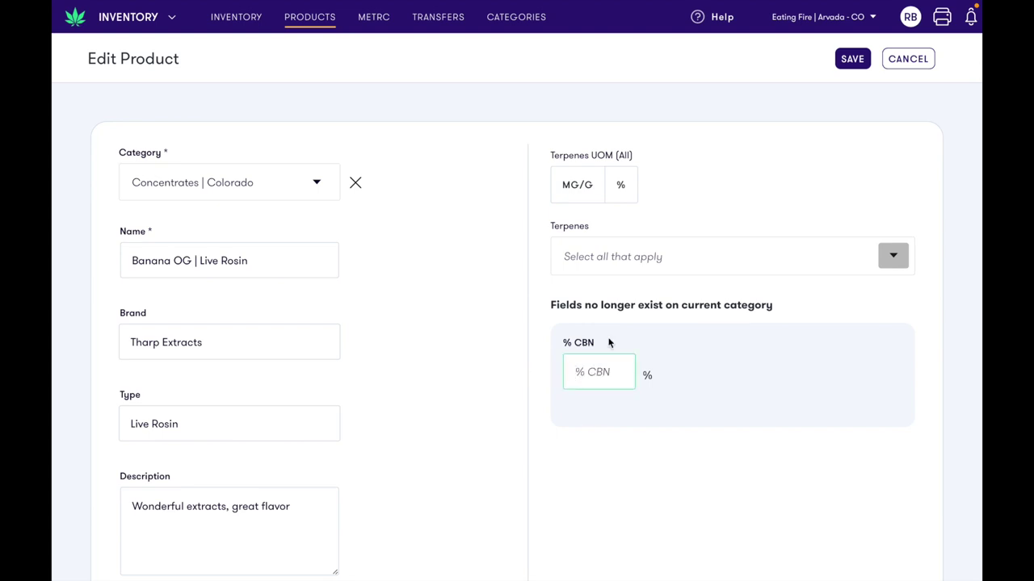
pyautogui.click(852, 61)
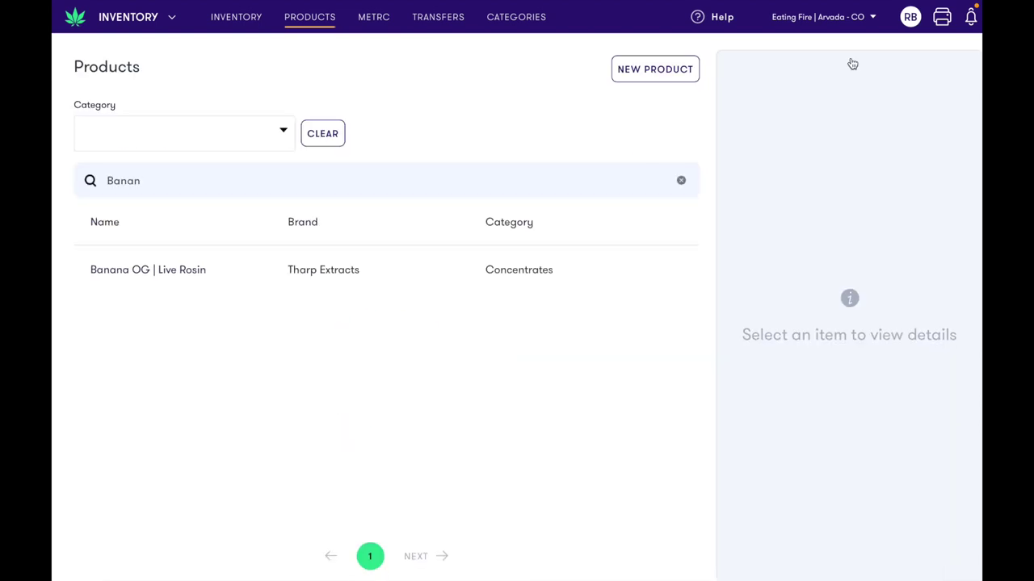
# Step: Search inventory for 'bana' and edit the Sales Floor Banana OG | Live Rosin 1g batch
pyautogui.click(236, 17)
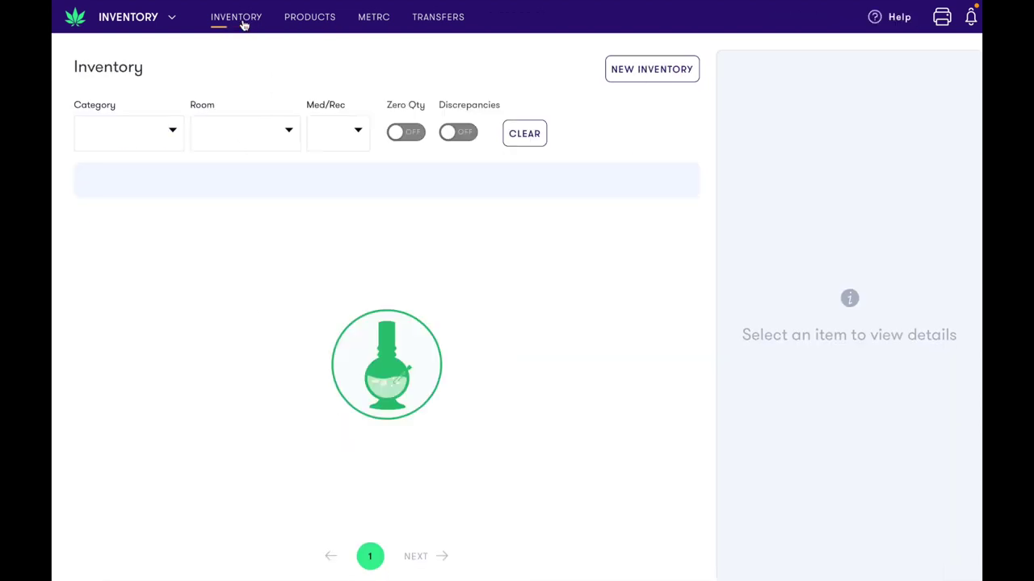
pyautogui.click(164, 181)
pyautogui.write('bana')
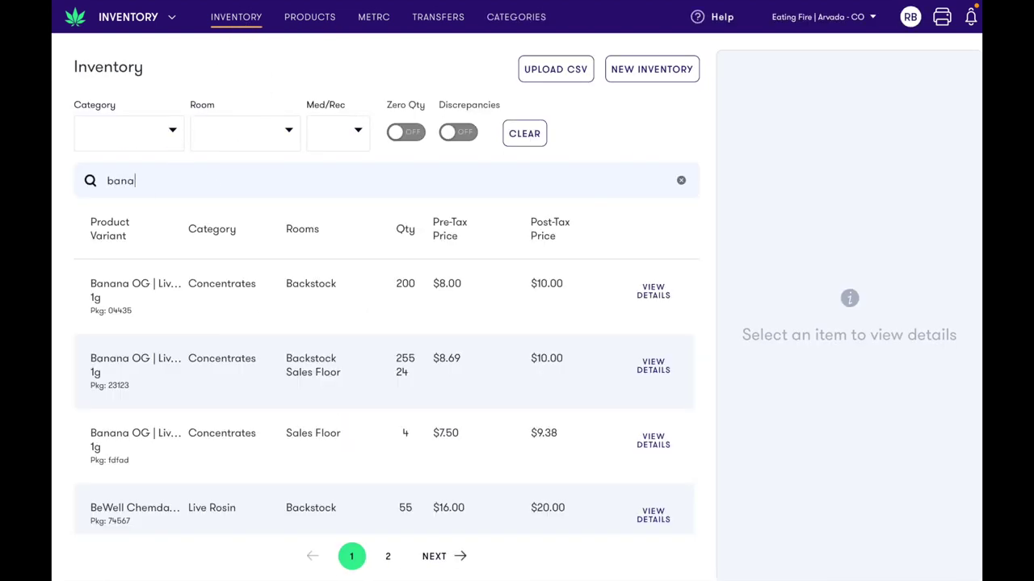
pyautogui.click(185, 295)
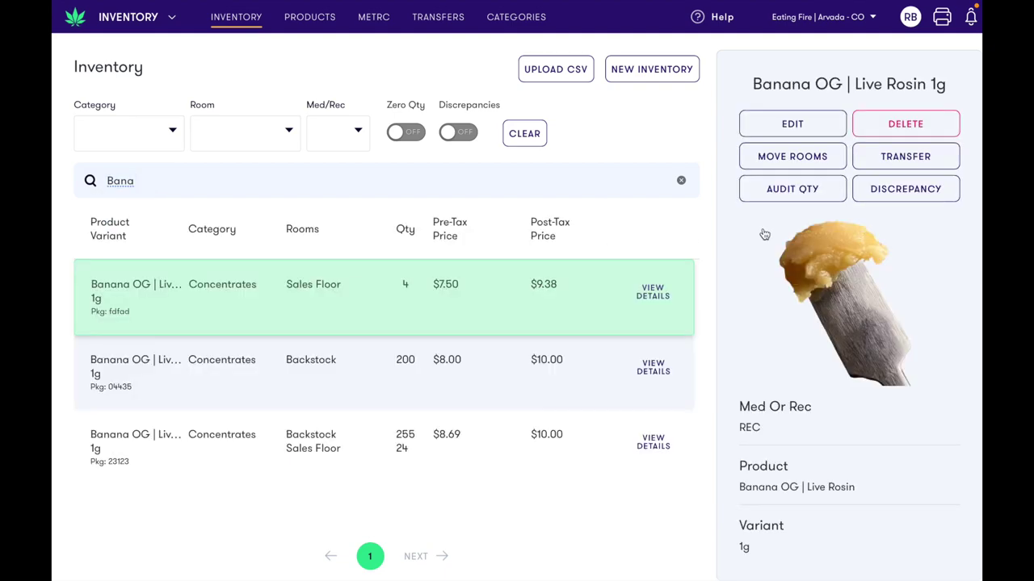
pyautogui.click(778, 126)
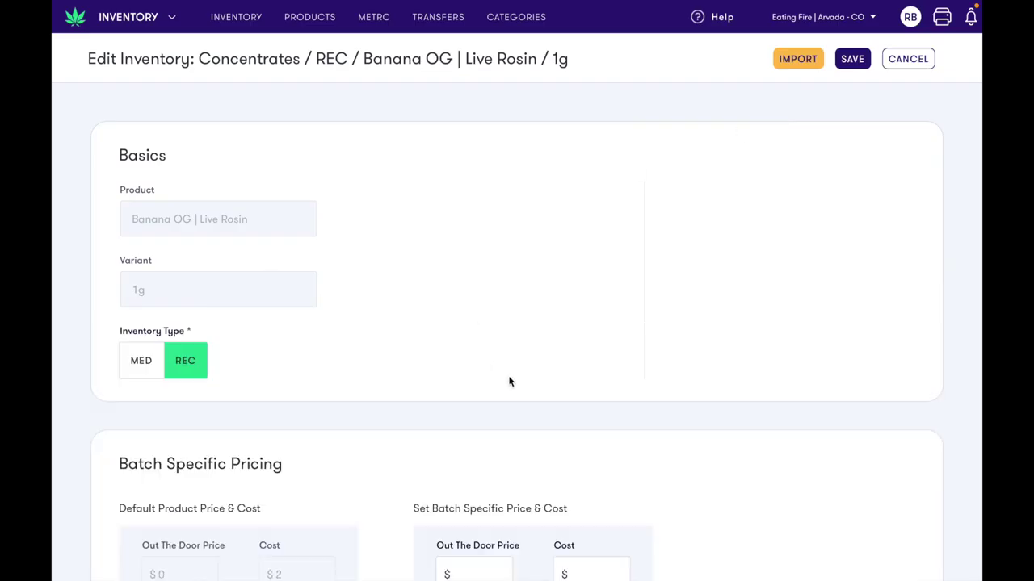
# Step: Scroll through the batch edit form and cancel without saving
pyautogui.scroll(-8, 509, 382)
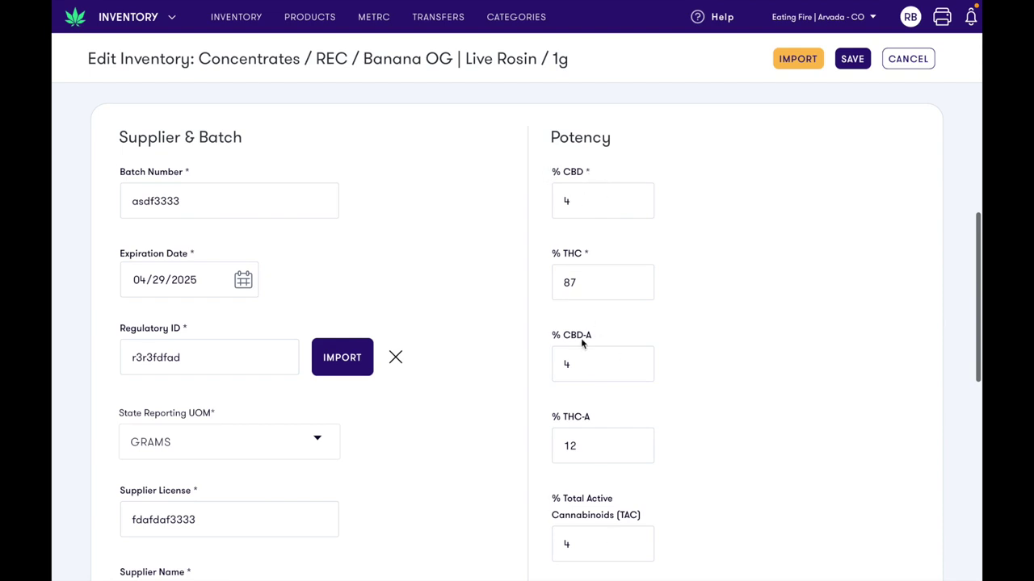
pyautogui.scroll(-6, 579, 271)
pyautogui.scroll(2, 578, 270)
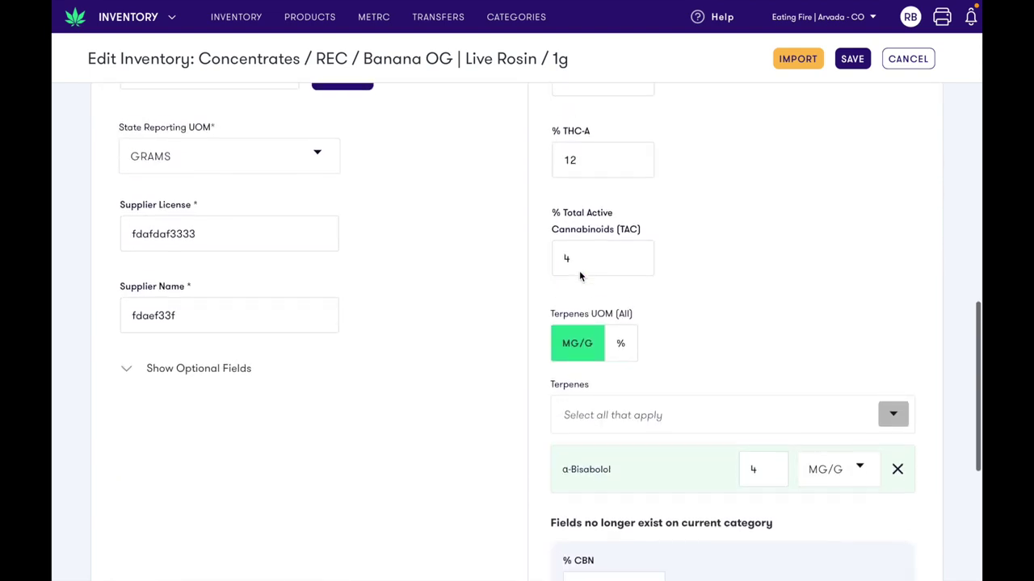
pyautogui.click(906, 58)
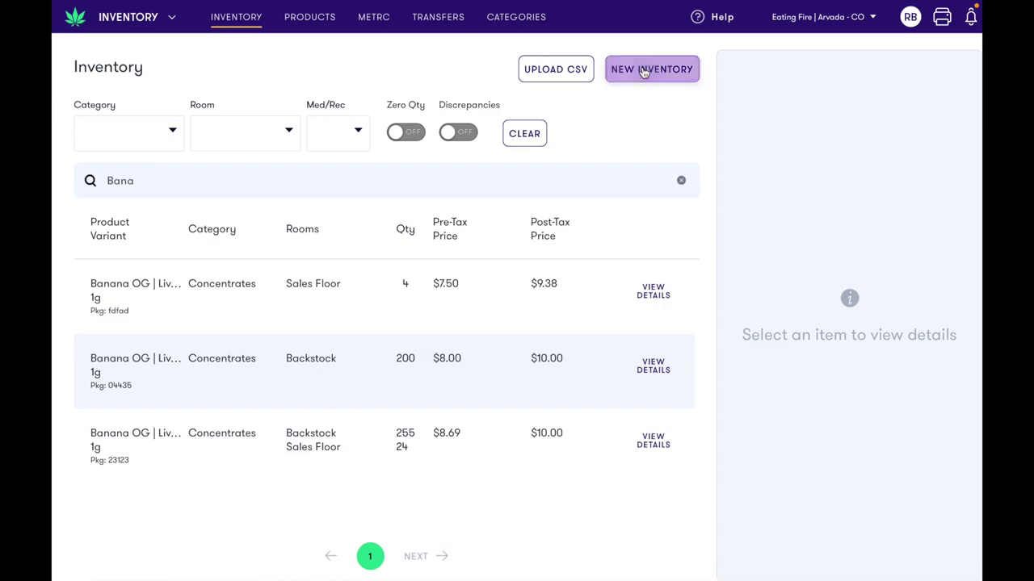
# Step: Start a new MED inventory entry for Banana OG | Live Rosin in 1G size
pyautogui.click(644, 71)
pyautogui.click(184, 192)
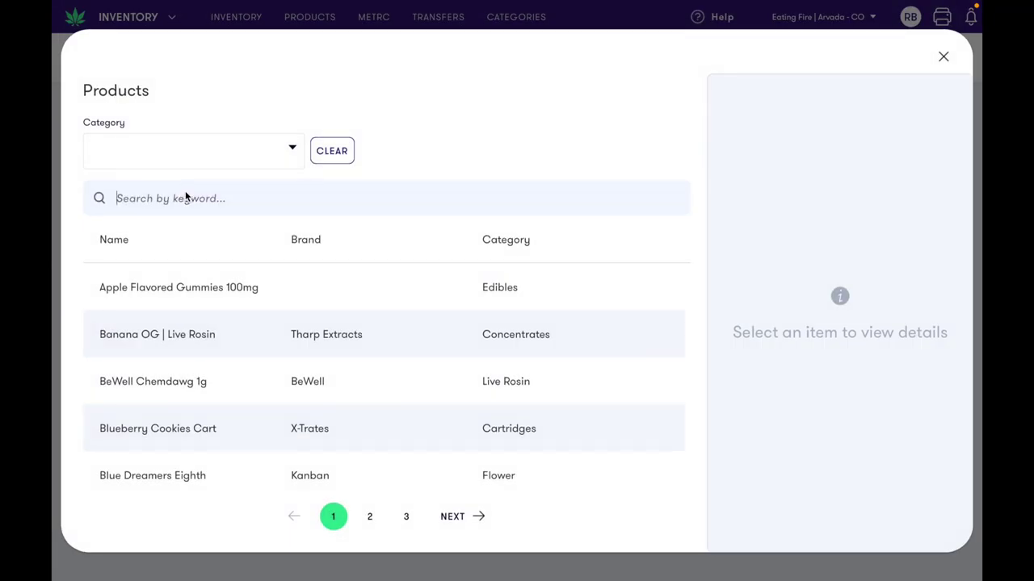
pyautogui.click(185, 197)
pyautogui.write('Bana')
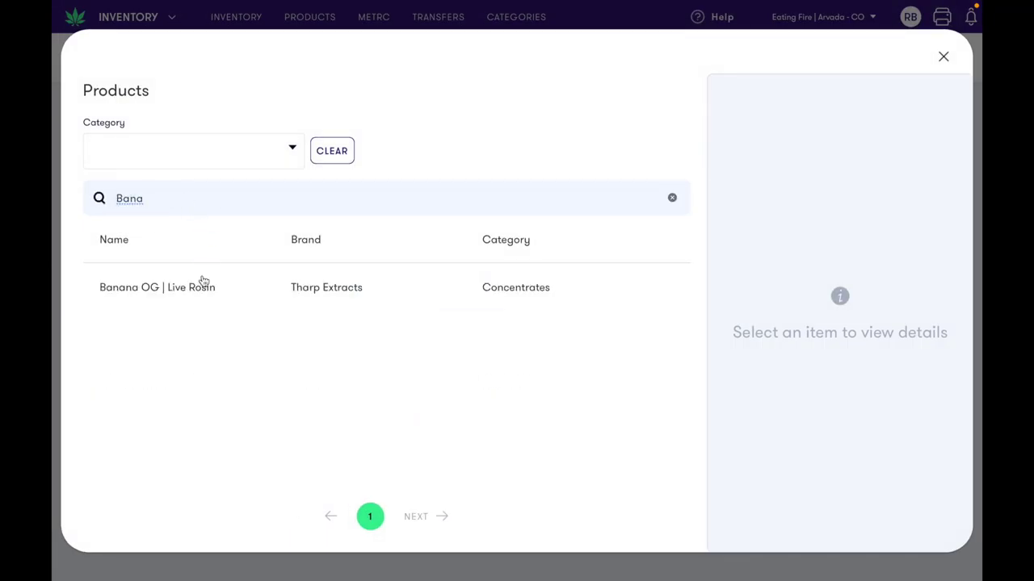
pyautogui.click(203, 282)
pyautogui.click(813, 150)
pyautogui.click(771, 186)
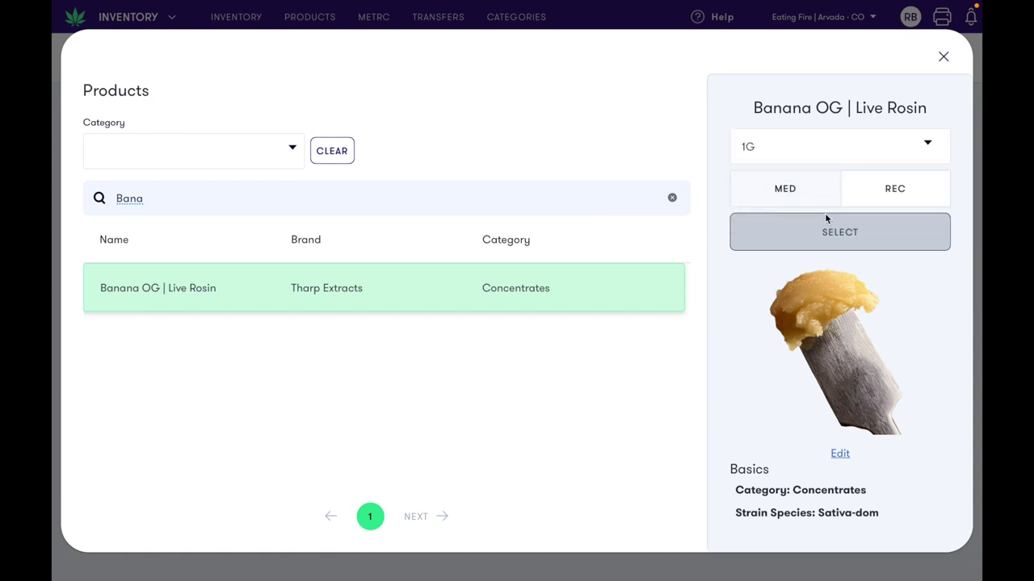
pyautogui.click(795, 203)
pyautogui.click(838, 237)
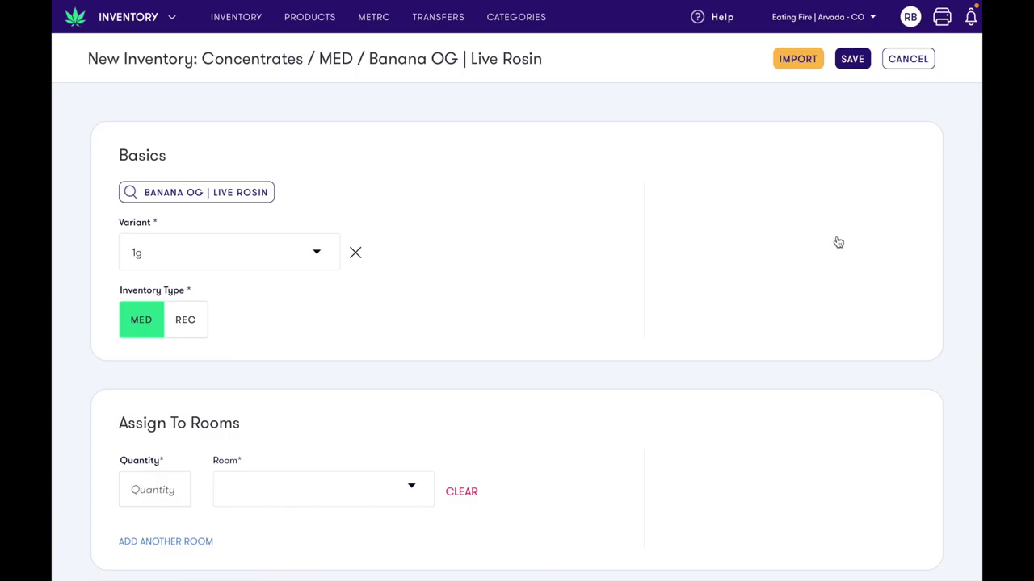
# Step: Review the new inventory form's potency fields, then go to Categories
pyautogui.scroll(-10, 492, 413)
pyautogui.click(594, 360)
pyautogui.scroll(-2, 597, 414)
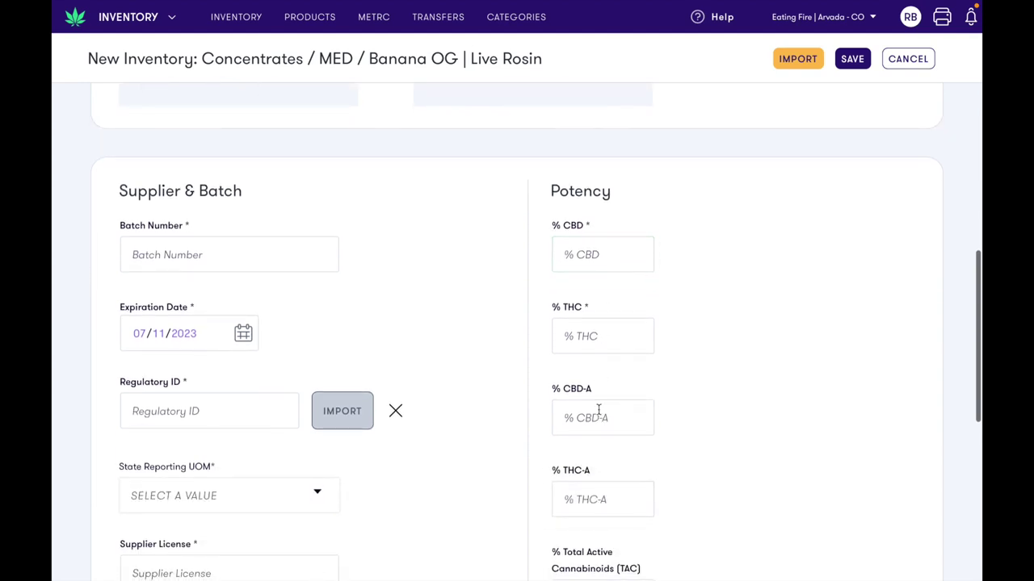
pyautogui.click(508, 18)
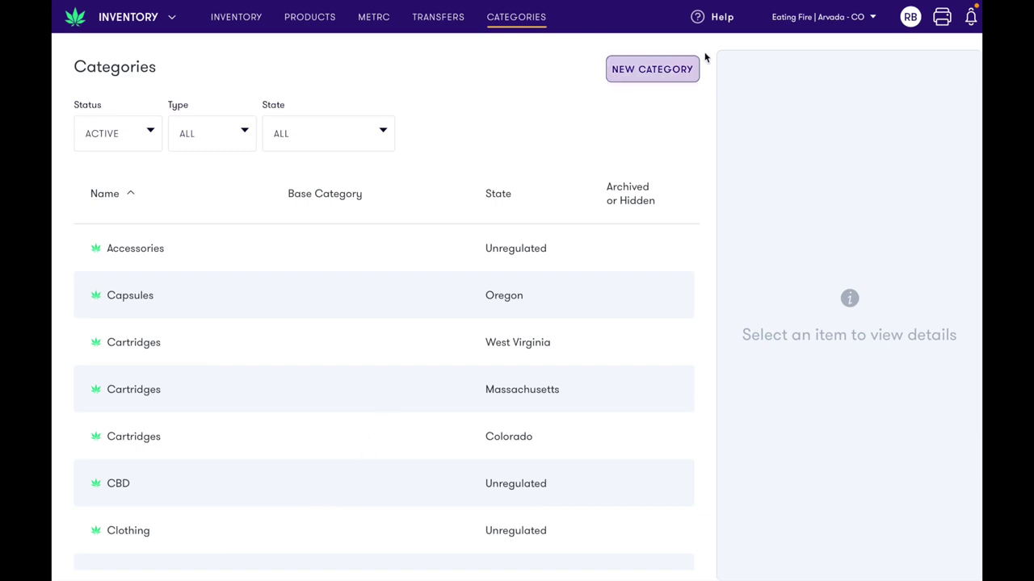
# Step: Start a new category based on Edibles | Colorado, inheriting Mg CBD, Mg THC and Additional Info
pyautogui.click(652, 69)
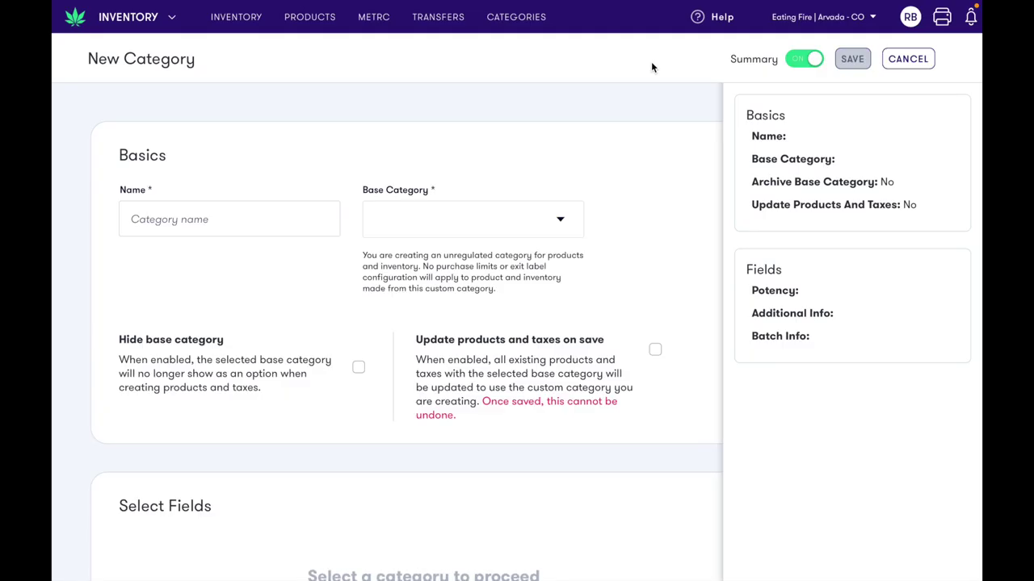
pyautogui.click(415, 218)
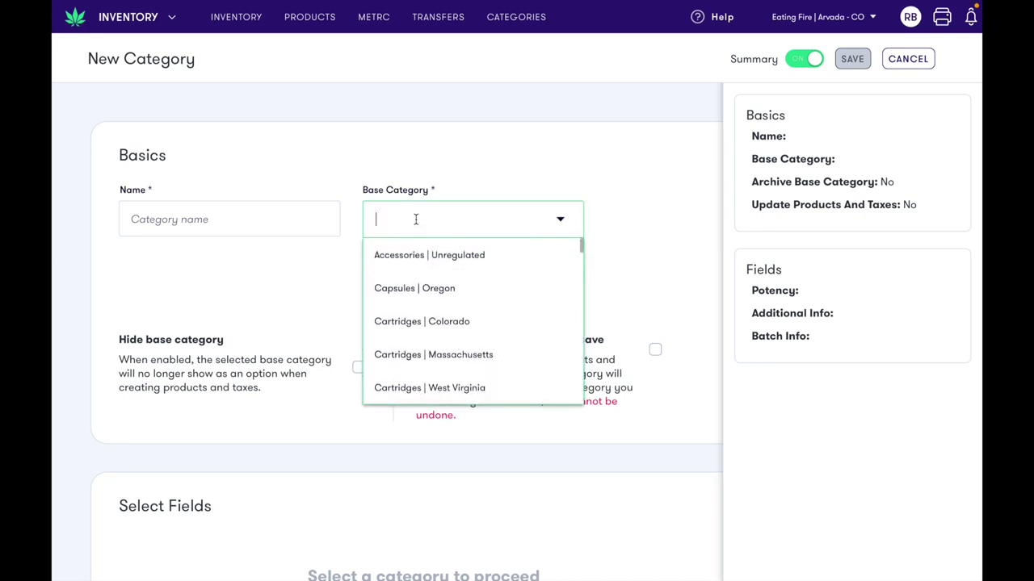
pyautogui.write('edi')
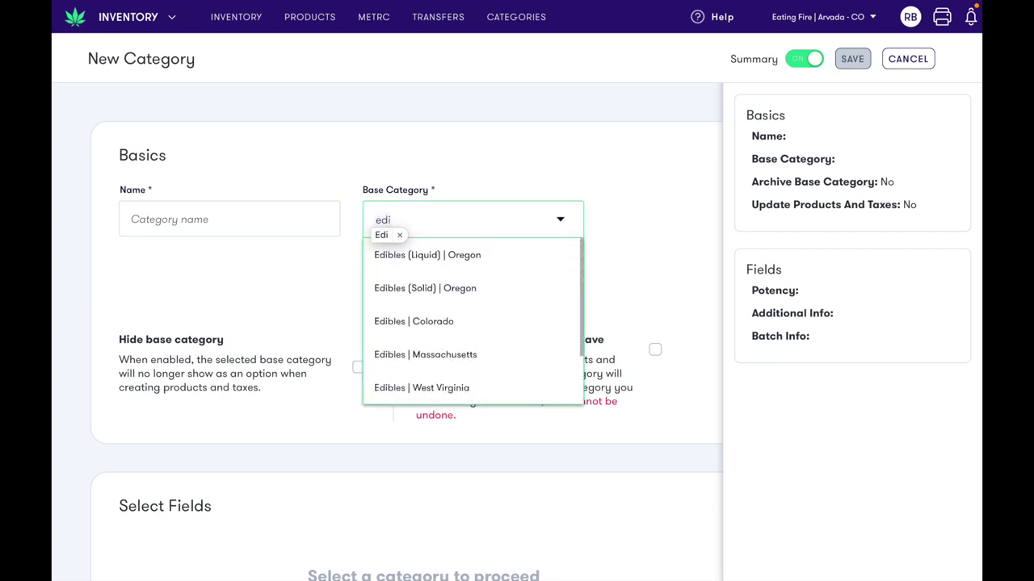
pyautogui.click(407, 324)
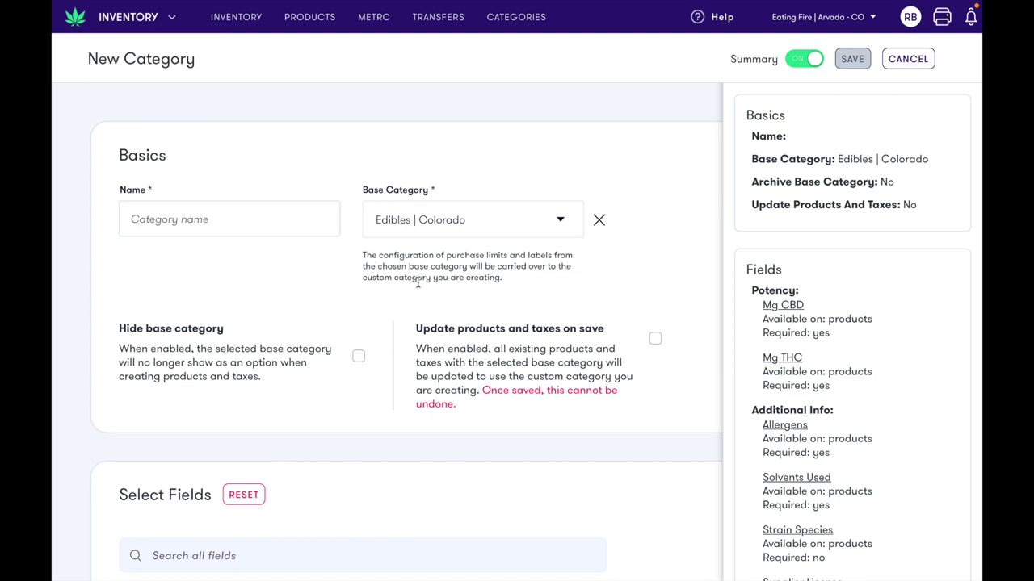
pyautogui.click(250, 224)
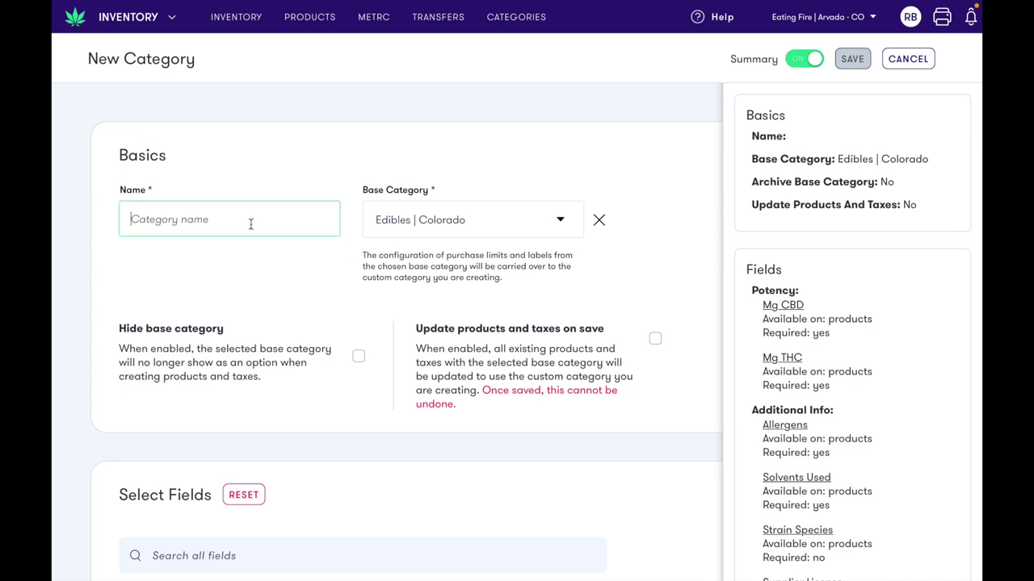
# Step: Name the new category 'Beverages'
pyautogui.write('Beverages')
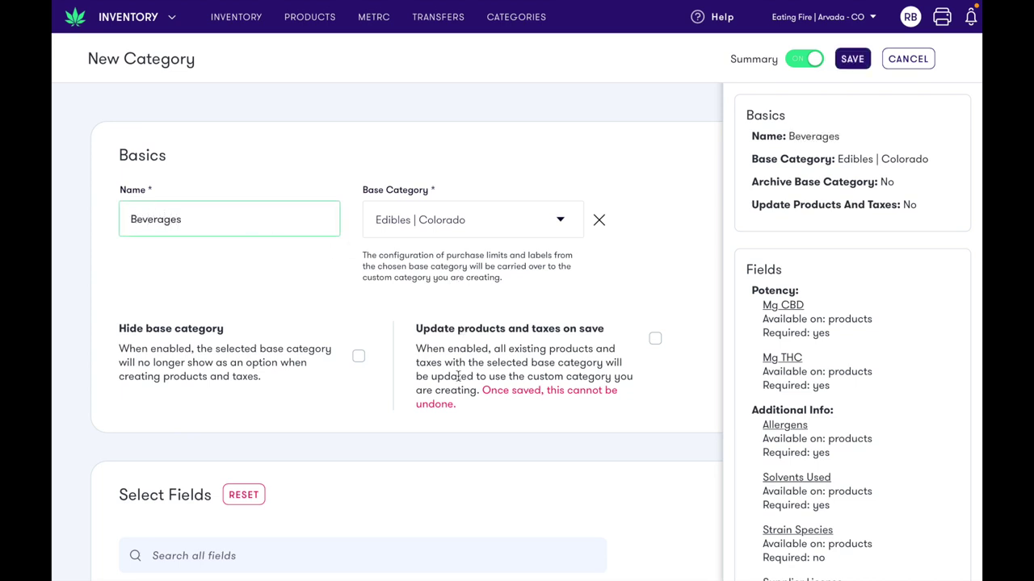
pyautogui.scroll(-1, 531, 482)
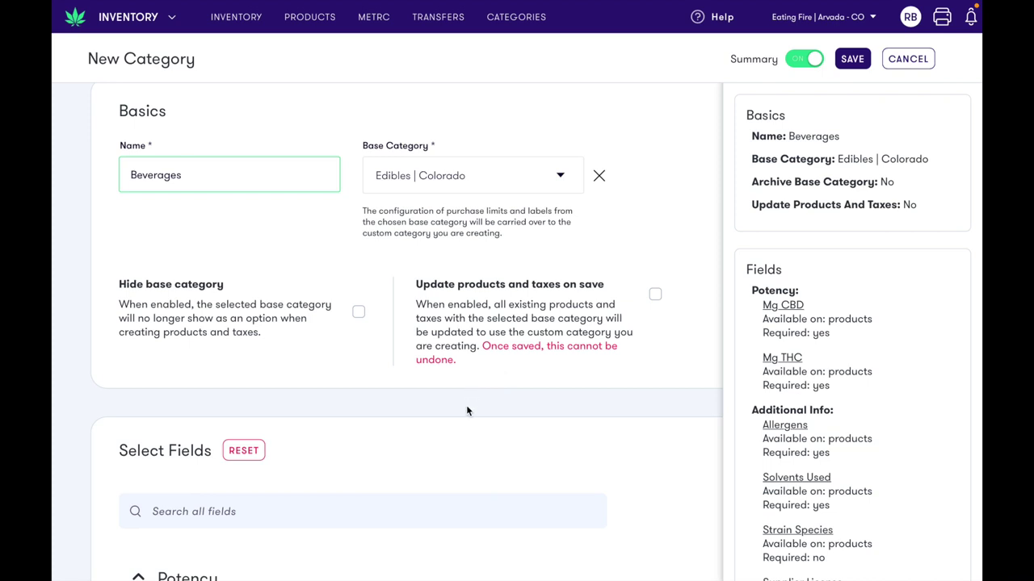
pyautogui.scroll(-8, 467, 411)
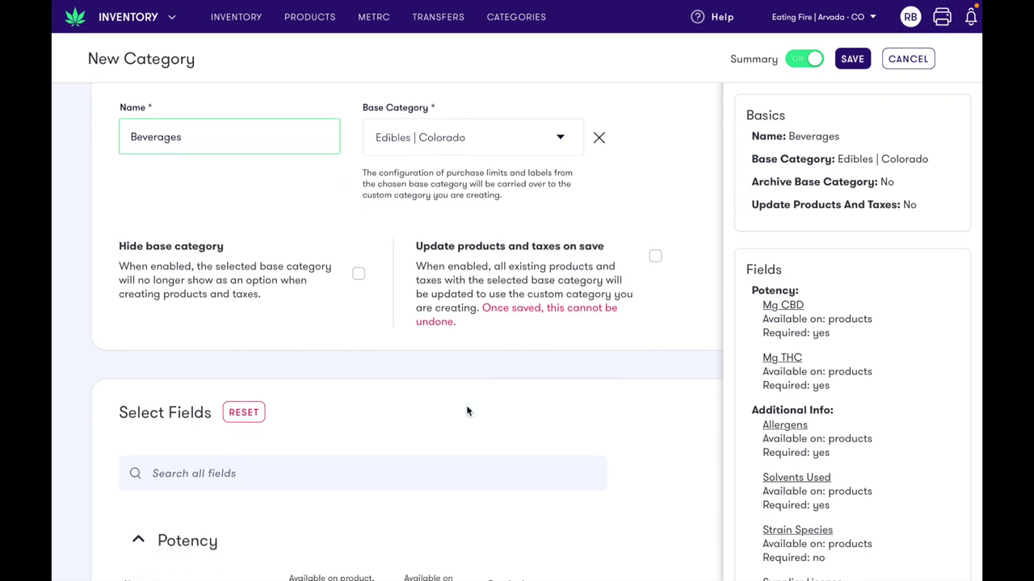
pyautogui.scroll(-7, 466, 411)
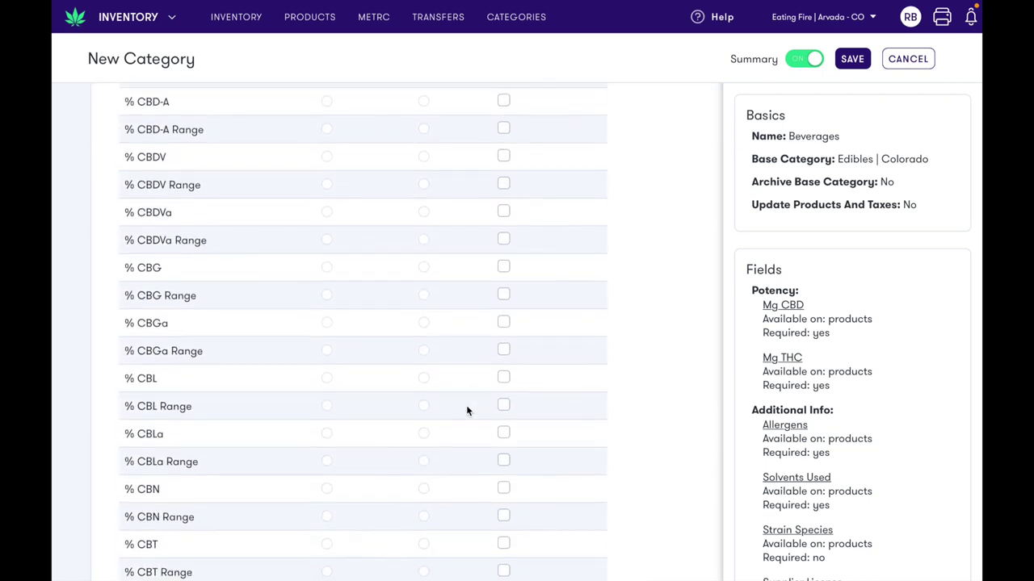
pyautogui.scroll(-5, 466, 411)
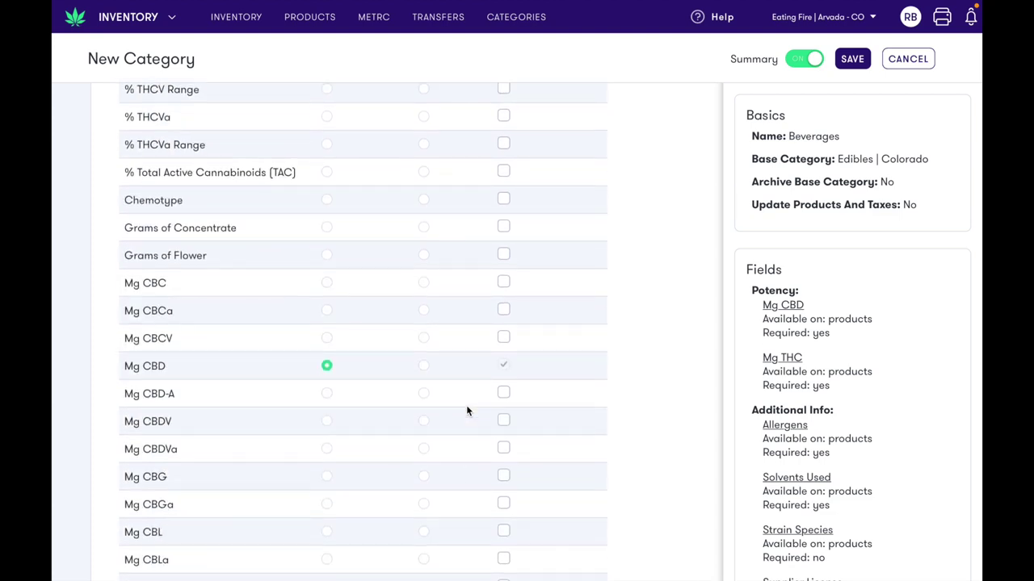
pyautogui.scroll(-5, 465, 411)
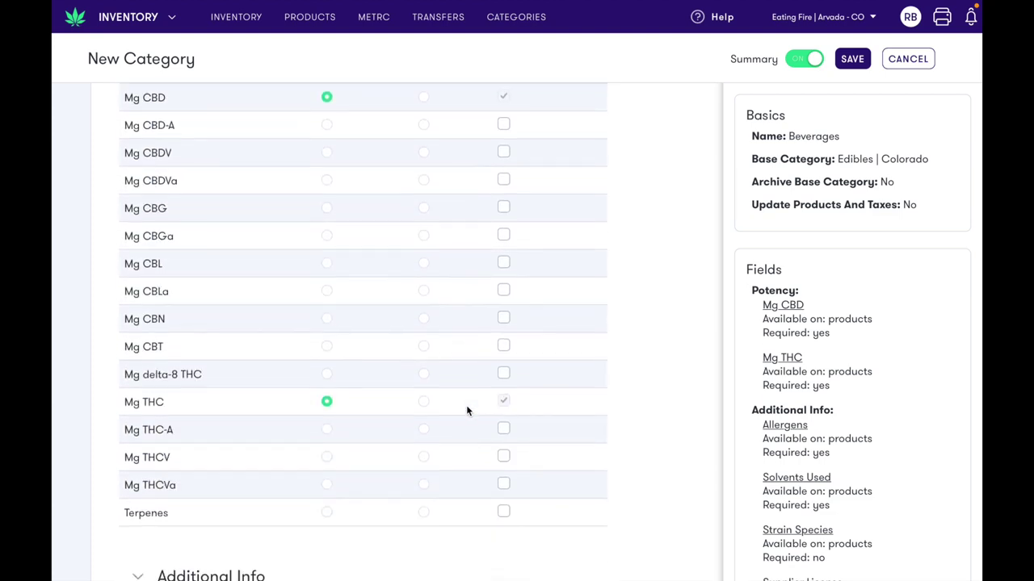
# Step: Add Invoice from Additional Info as an optional, inventory-only field
pyautogui.click(227, 390)
pyautogui.scroll(-3, 358, 450)
pyautogui.scroll(-2, 357, 456)
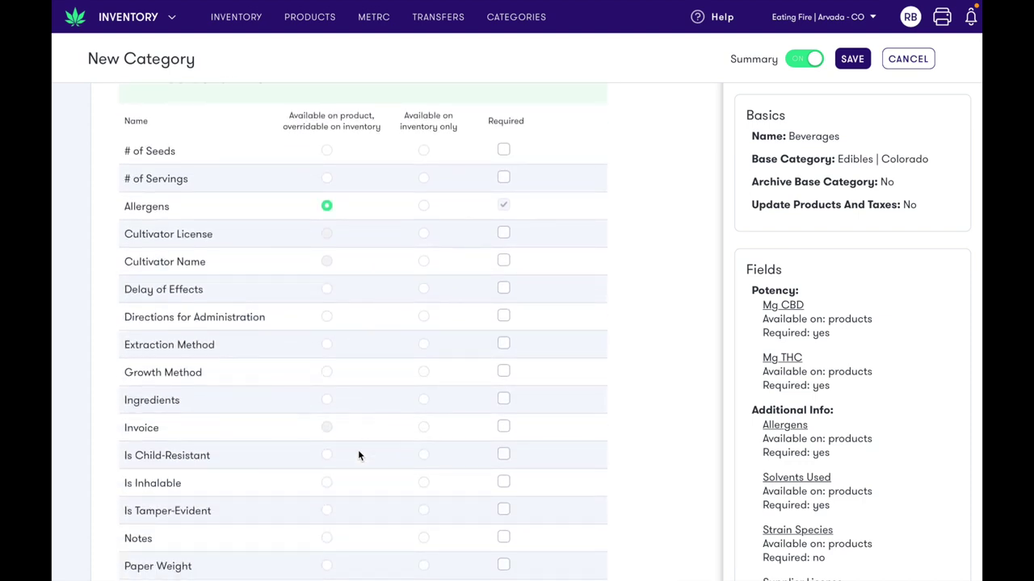
pyautogui.scroll(-1, 334, 402)
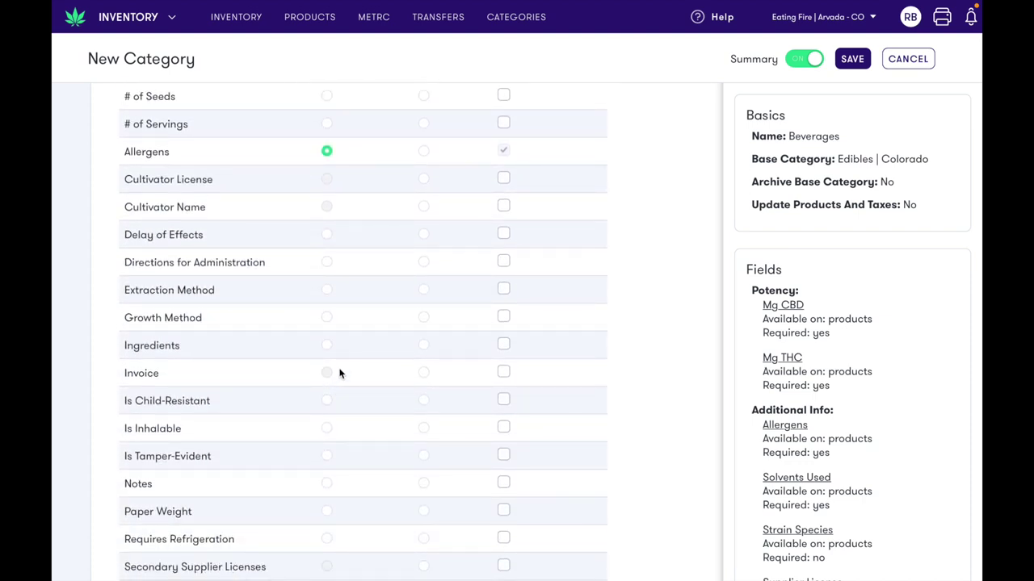
pyautogui.click(423, 373)
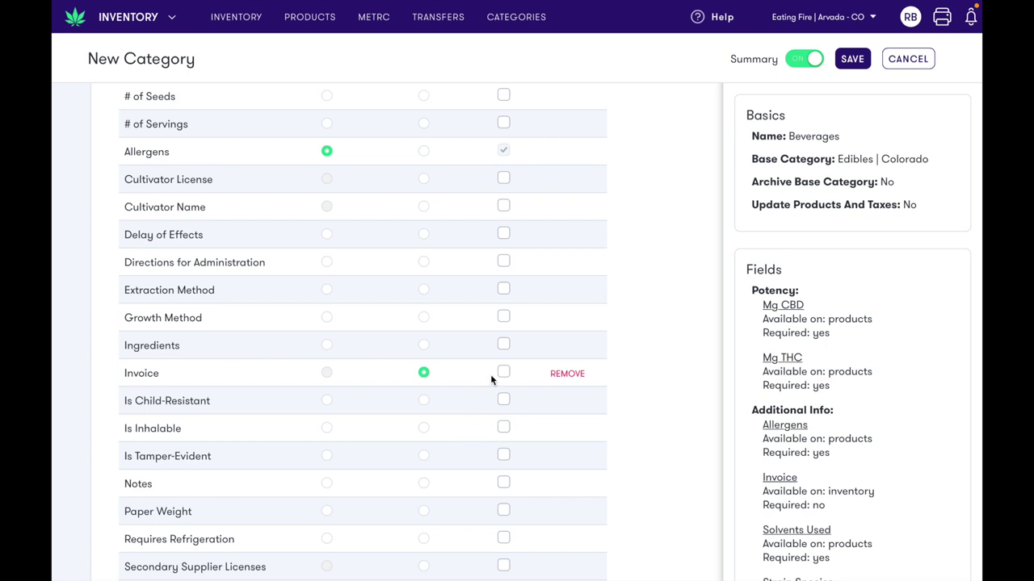
pyautogui.scroll(5, 546, 280)
pyautogui.scroll(10, 545, 281)
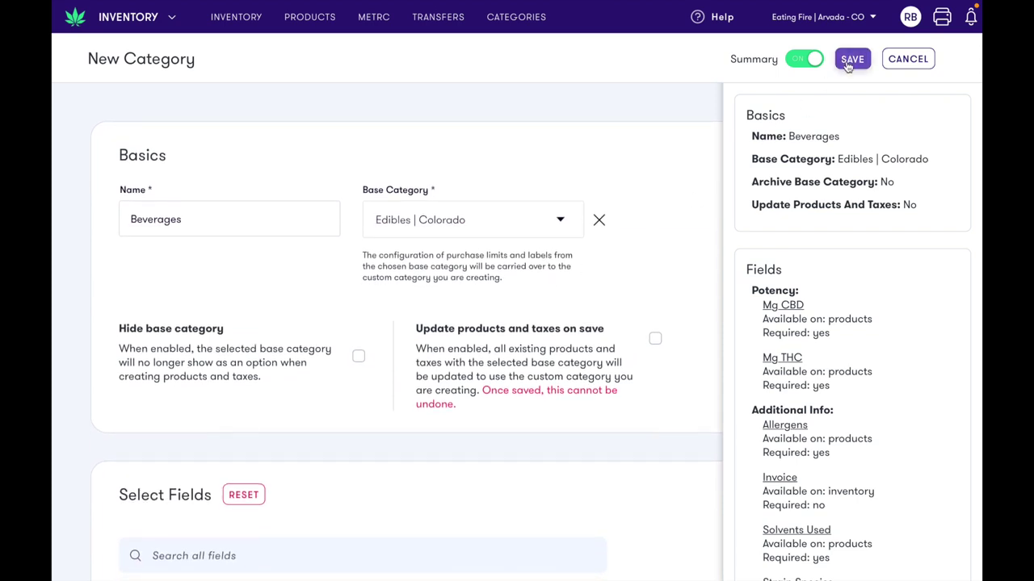
# Step: Save the Beverages category, review its fields, and go to the Products list
pyautogui.click(849, 60)
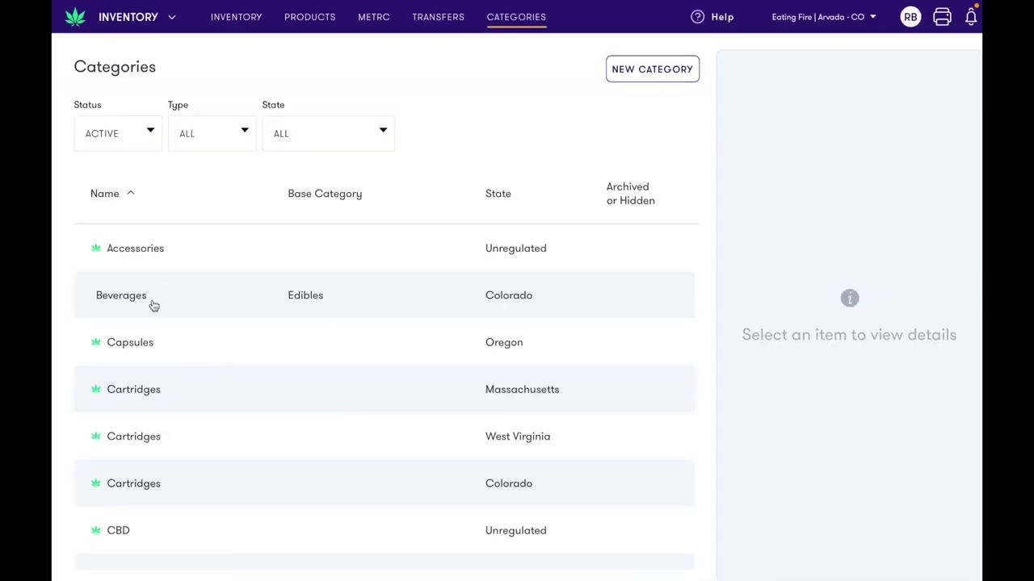
pyautogui.click(155, 304)
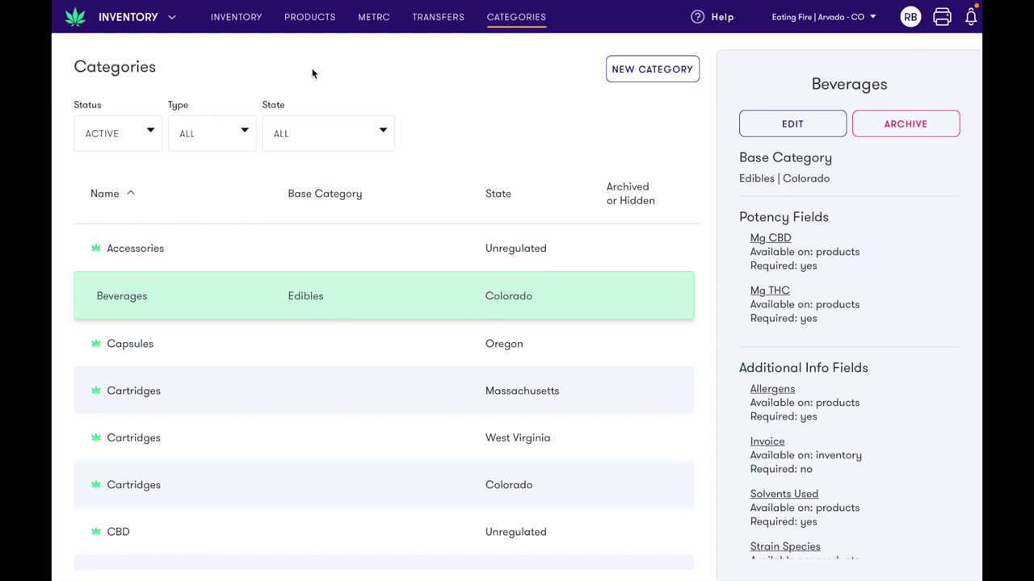
pyautogui.click(315, 21)
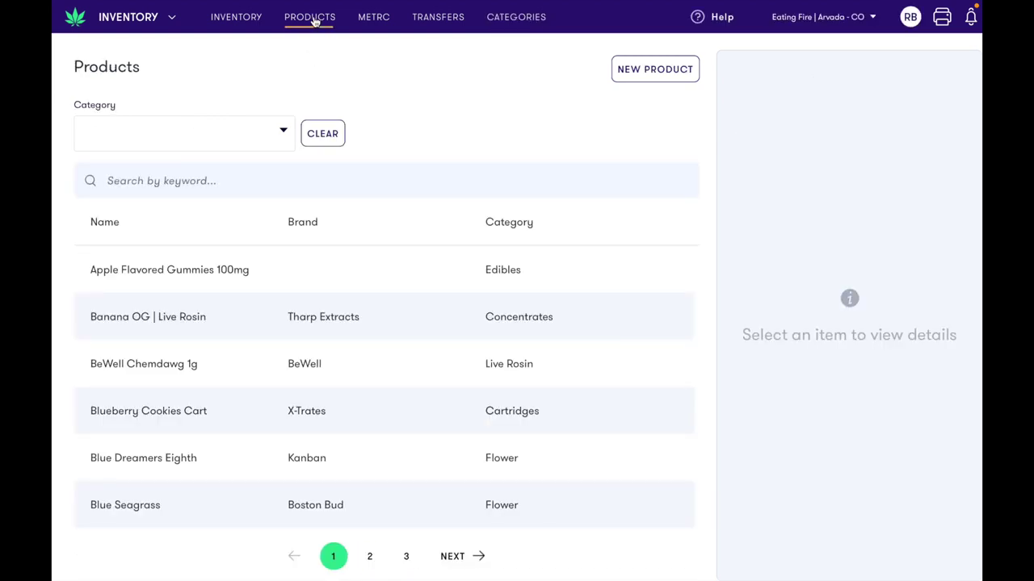
# Step: Create a new product named 'Keef Cola' in the Beverages | Colorado category
pyautogui.click(655, 68)
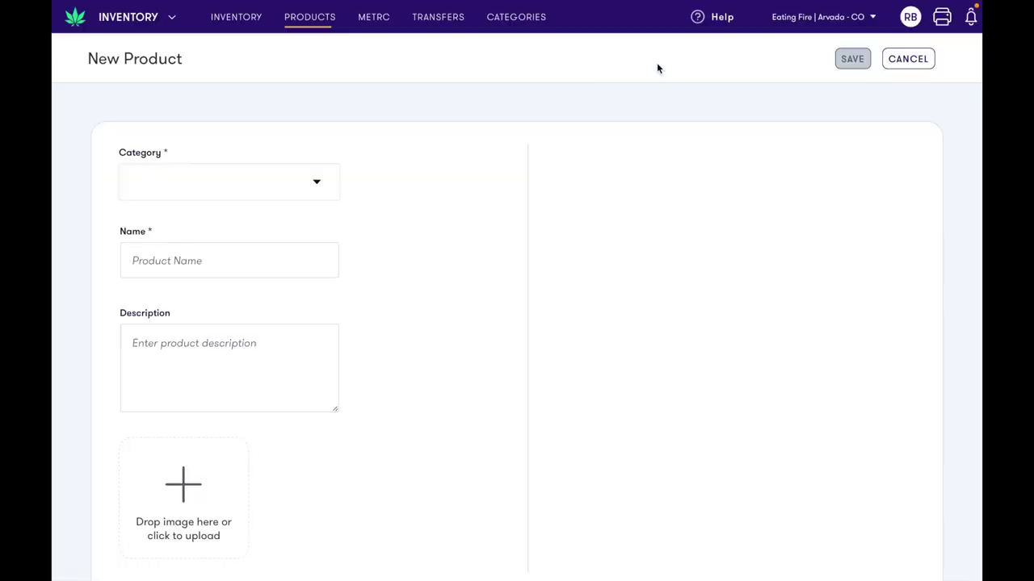
pyautogui.click(218, 184)
pyautogui.write('bever')
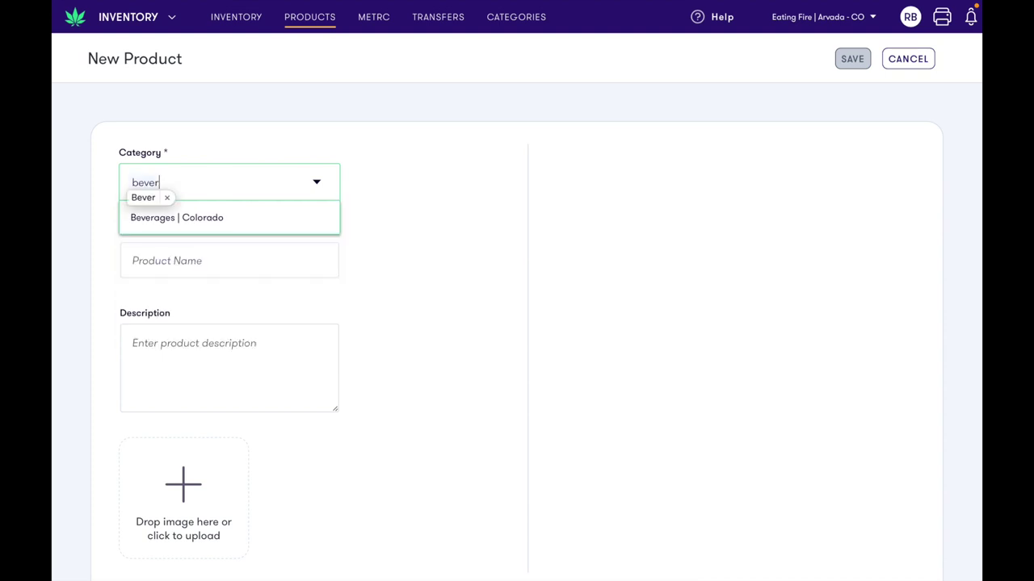
pyautogui.click(214, 217)
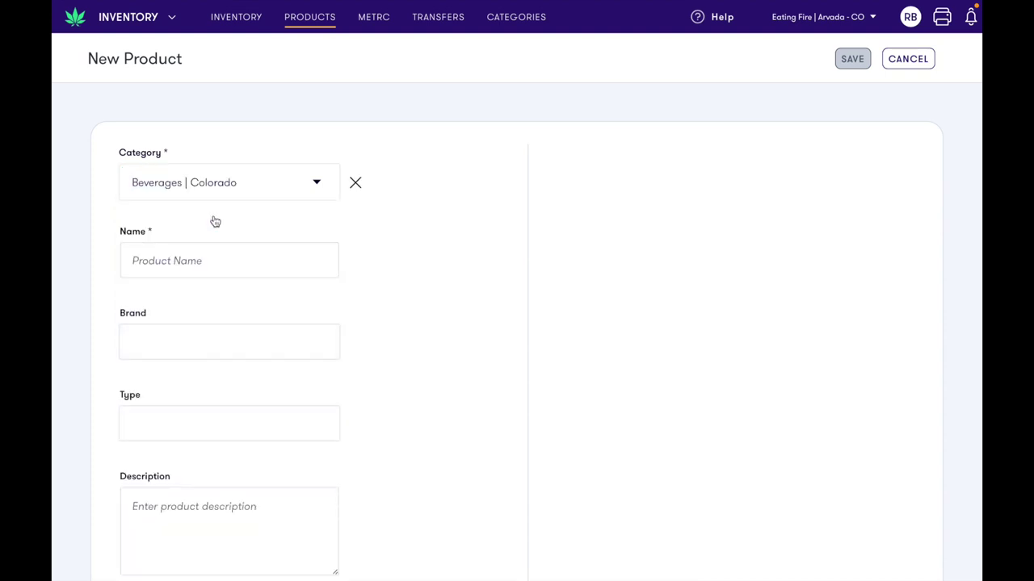
pyautogui.click(149, 258)
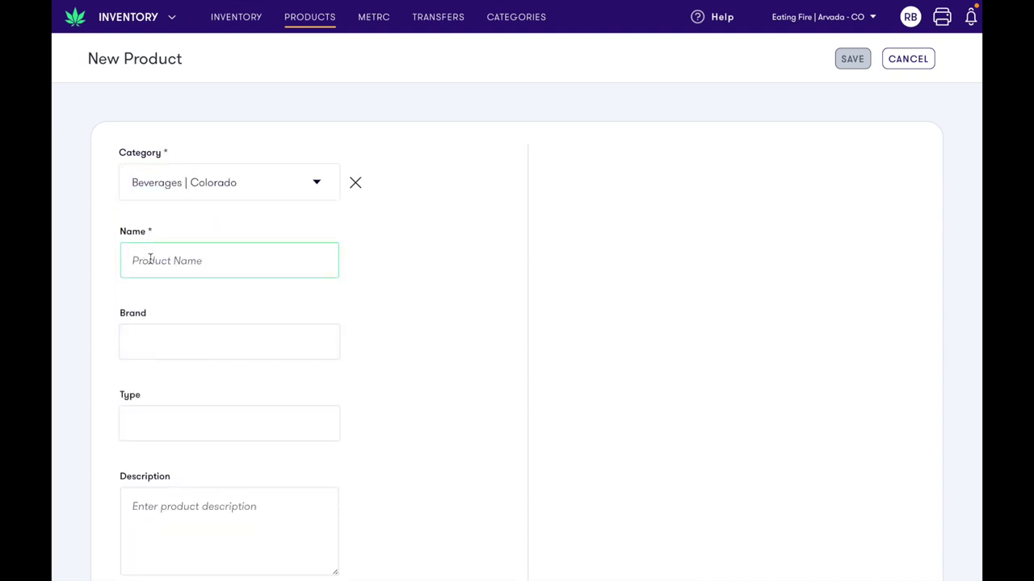
pyautogui.write('Keef Cola')
# Step: Set Mg THC to 10, Mg CBD to 0 and Solvents Used to 'test'
pyautogui.scroll(-5, 421, 346)
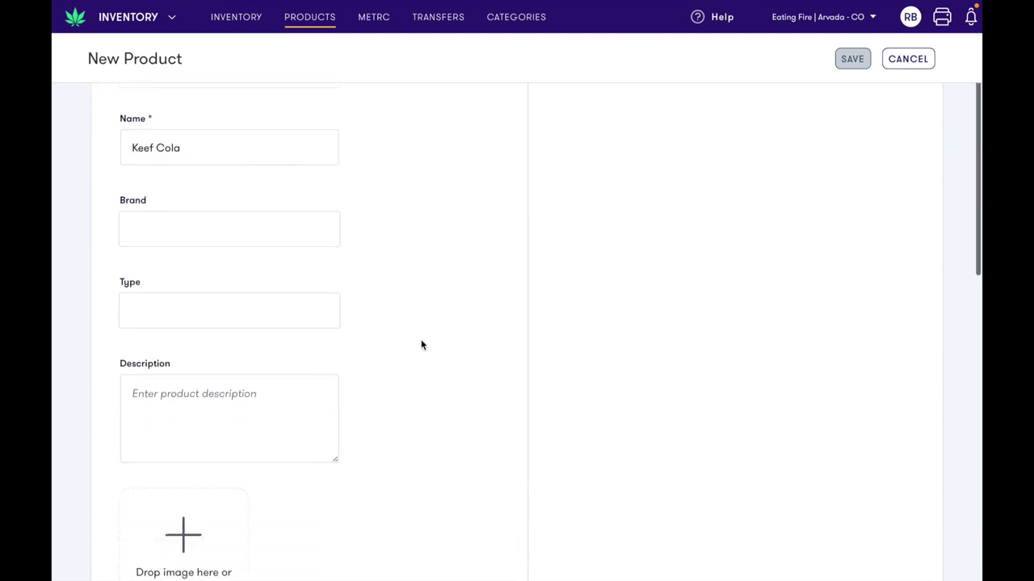
pyautogui.scroll(-5, 420, 346)
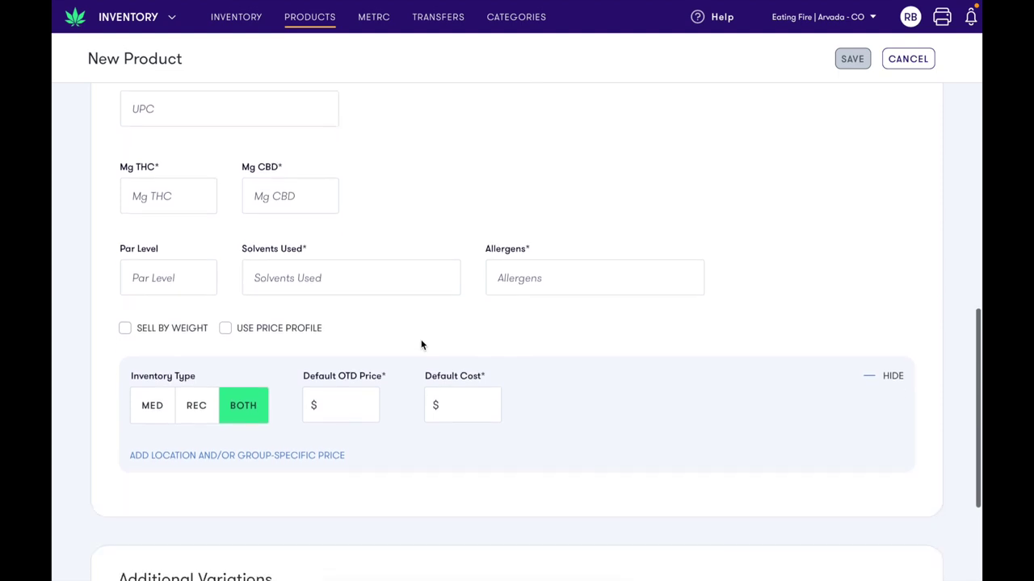
pyautogui.scroll(-1, 420, 345)
pyautogui.scroll(5, 421, 345)
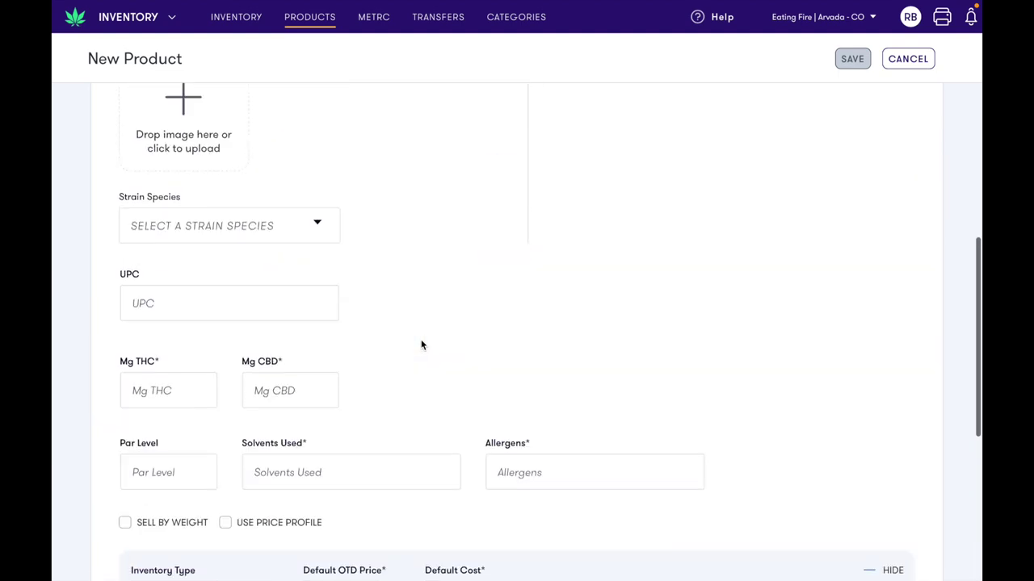
pyautogui.click(189, 394)
pyautogui.write('10')
pyautogui.click(289, 393)
pyautogui.write('0')
pyautogui.click(512, 393)
pyautogui.click(282, 464)
pyautogui.write('te')
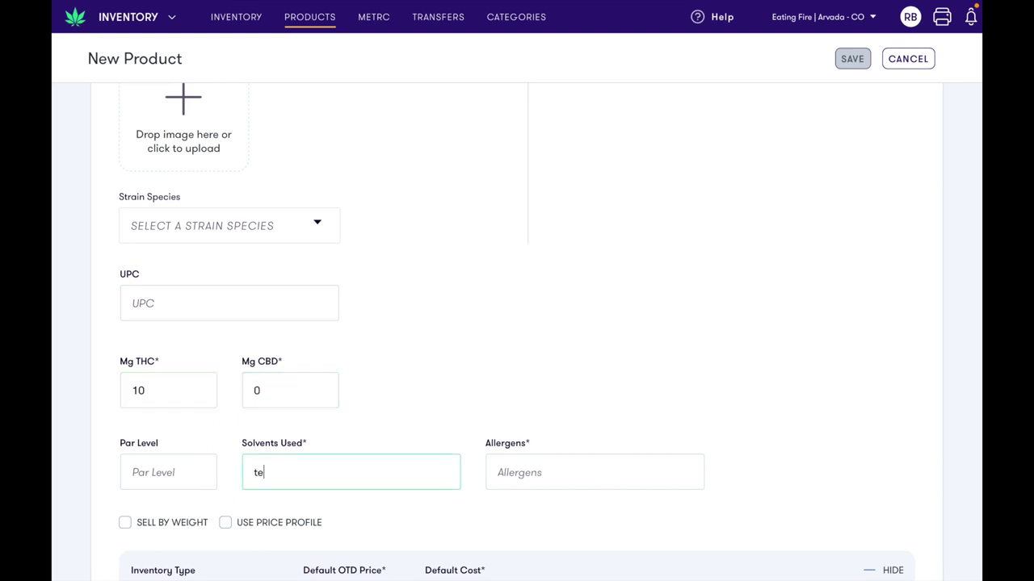
pyautogui.write('st')
pyautogui.scroll(-5, 476, 434)
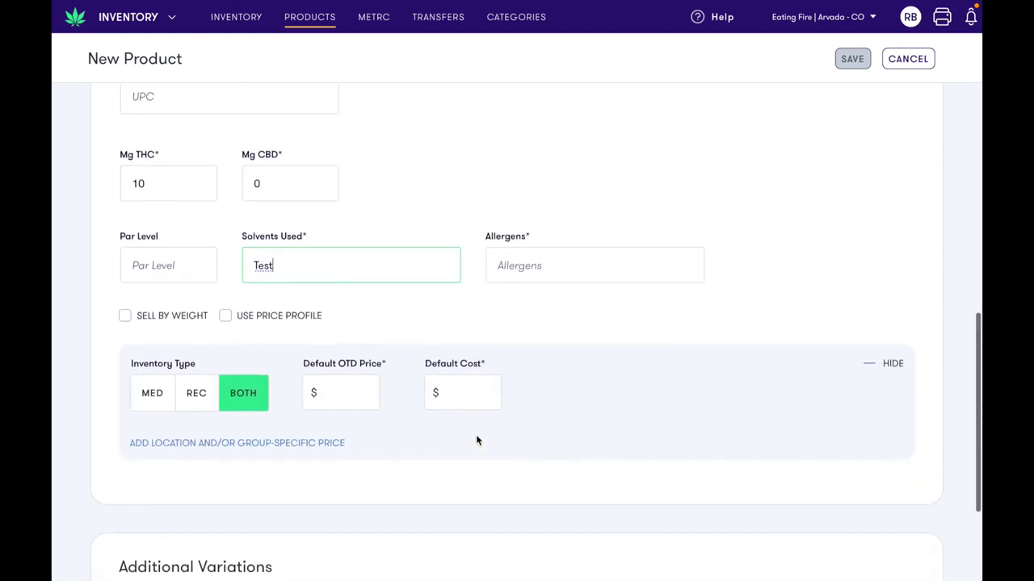
pyautogui.scroll(10, 476, 440)
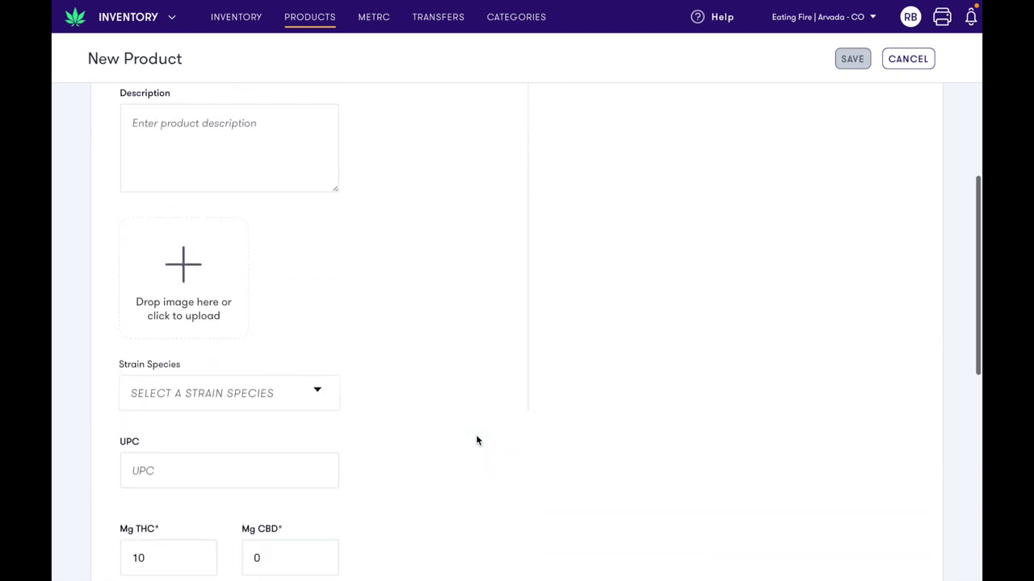
pyautogui.scroll(3, 476, 440)
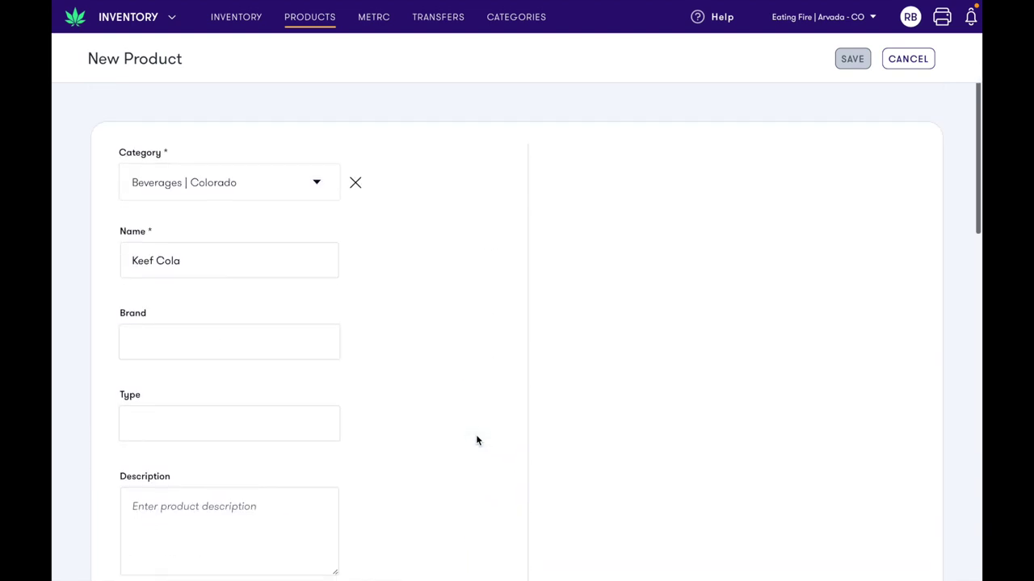
# Step: Open the Rec Cannabis tax in the Pricing & Taxes app
pyautogui.click(133, 18)
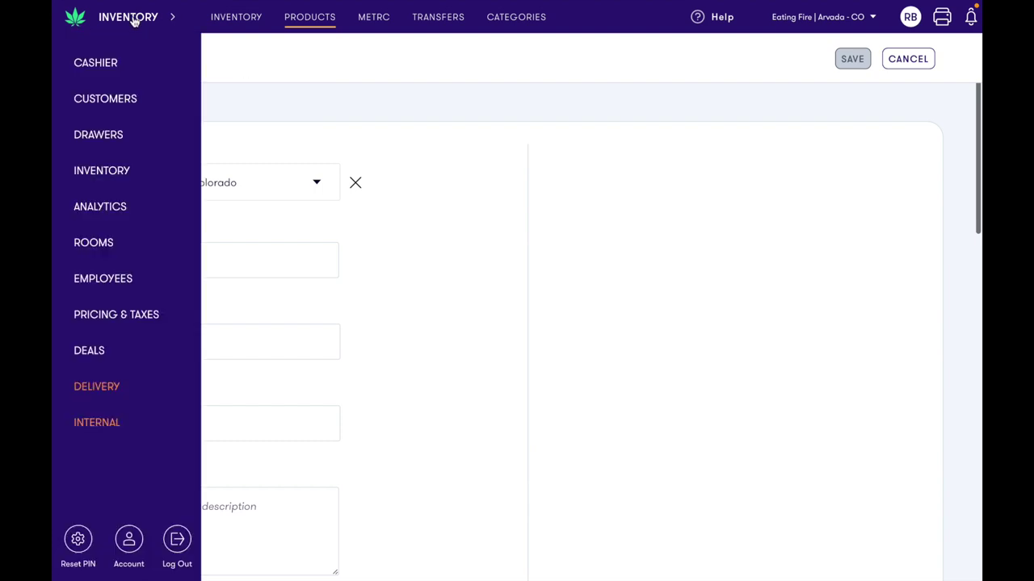
pyautogui.click(108, 314)
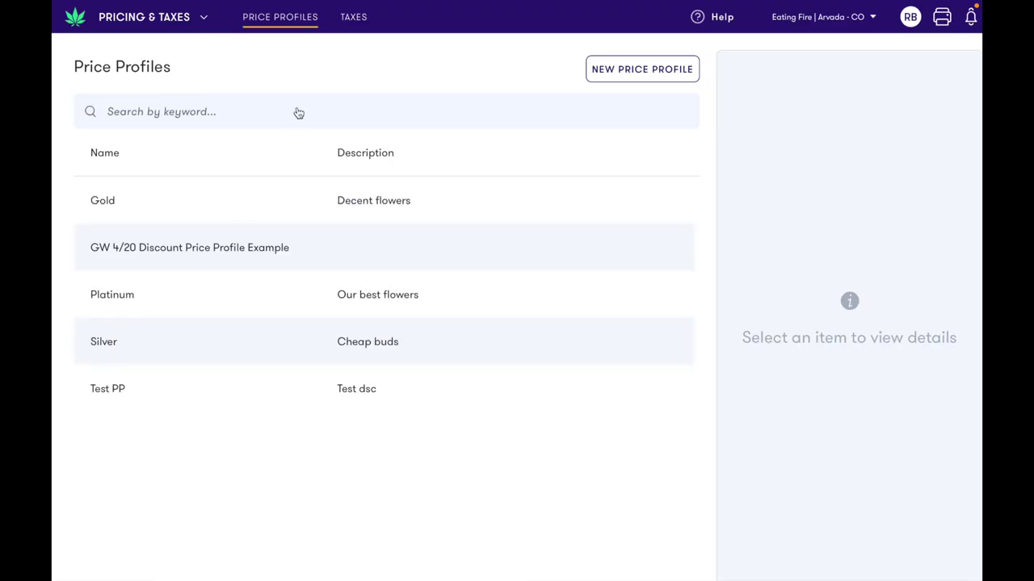
pyautogui.click(351, 19)
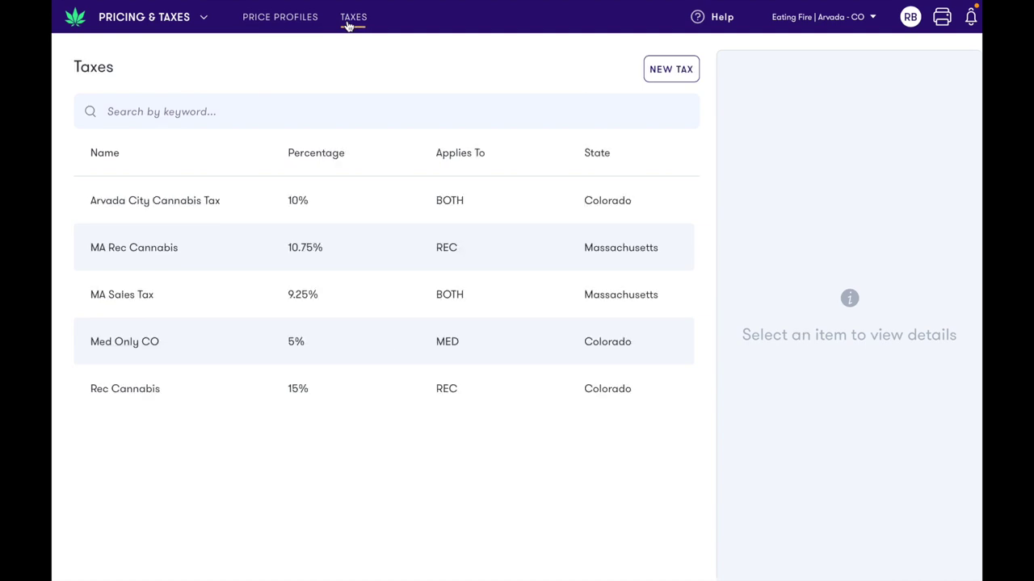
pyautogui.click(340, 389)
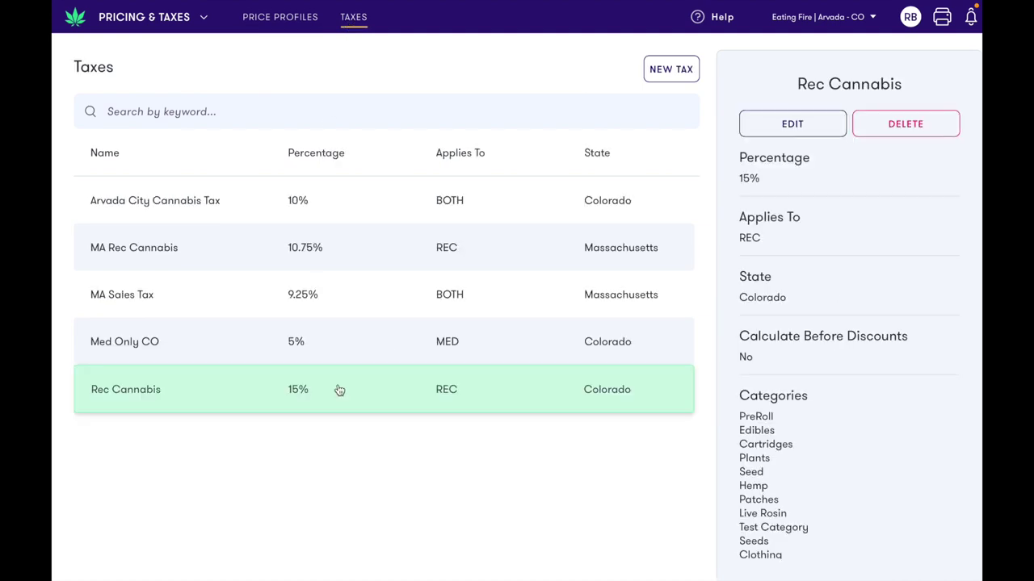
# Step: Add the Beverages category to the Rec Cannabis tax and save
pyautogui.click(790, 125)
pyautogui.scroll(-10, 541, 401)
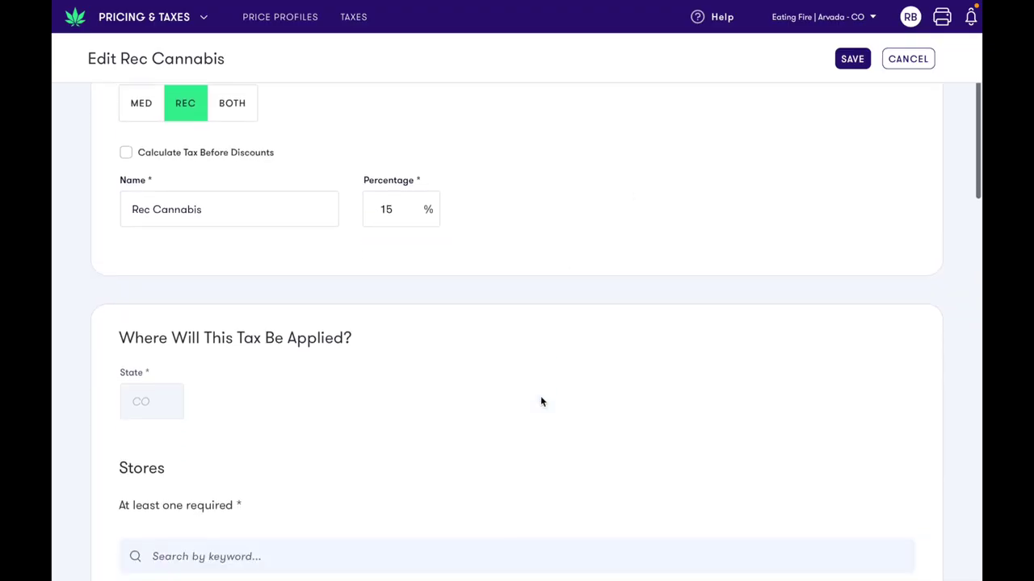
pyautogui.scroll(-3, 541, 401)
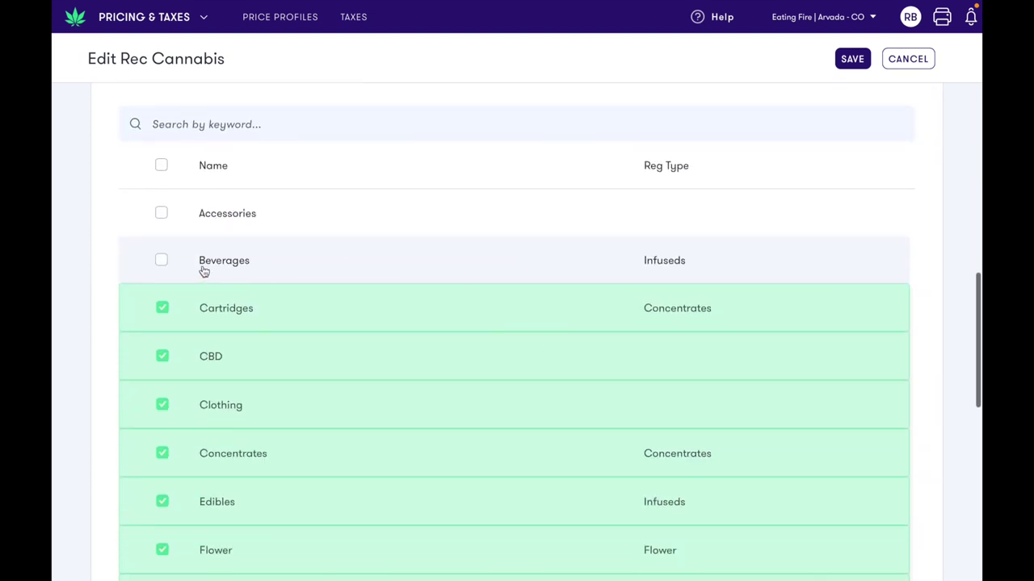
pyautogui.click(205, 273)
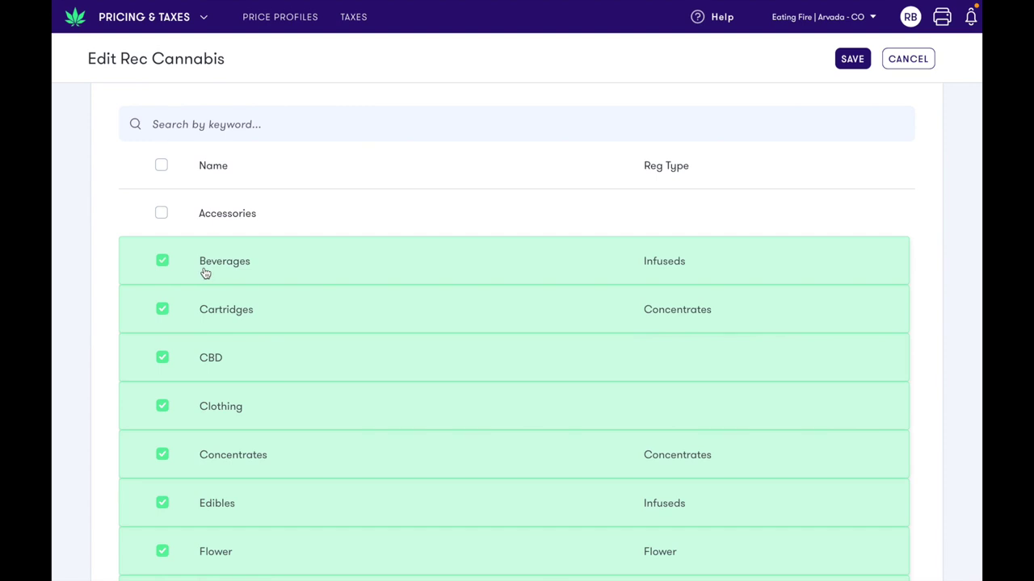
pyautogui.click(845, 66)
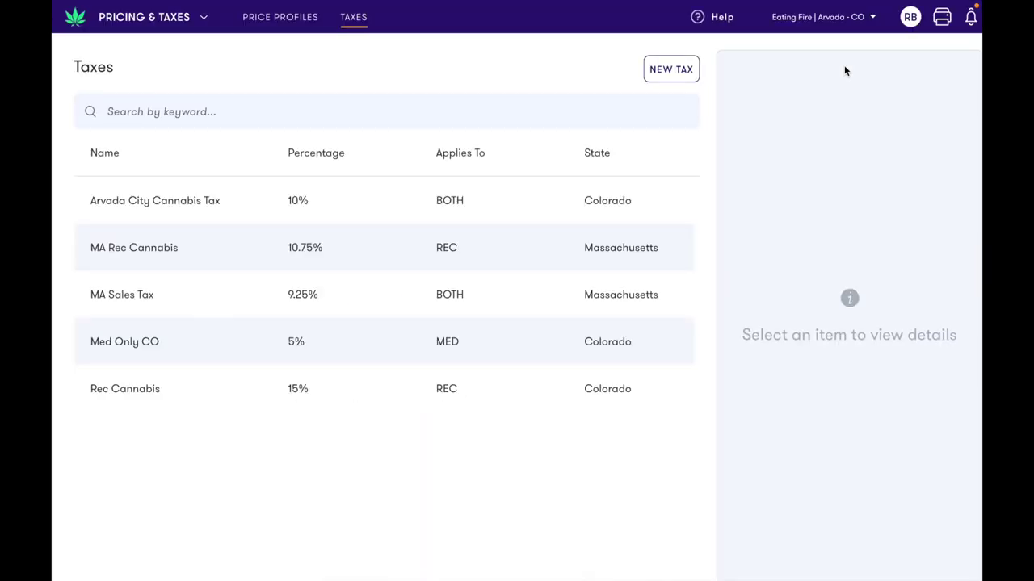
# Step: Switch back to the Inventory app and show its Categories list
pyautogui.click(166, 18)
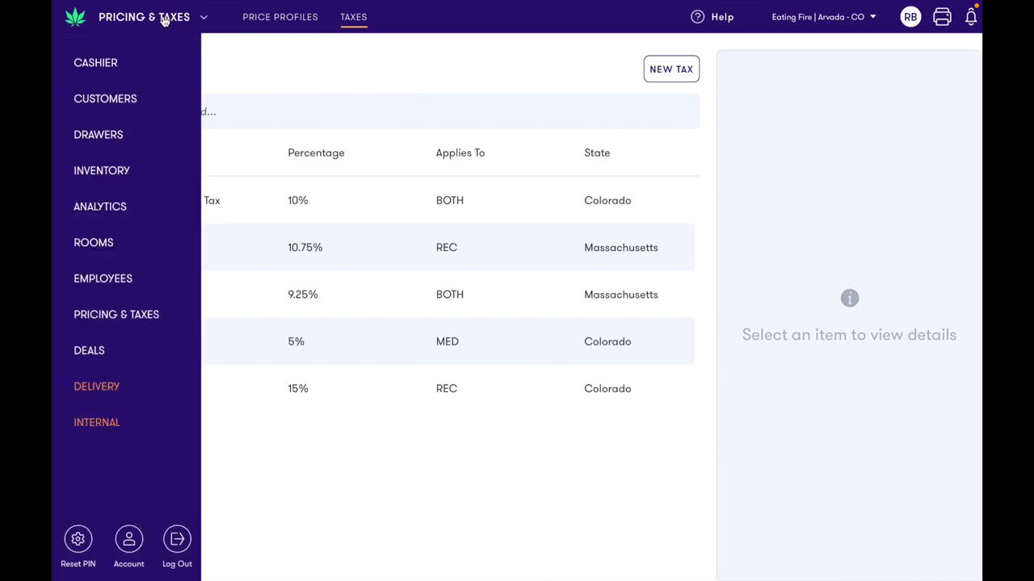
pyautogui.click(123, 170)
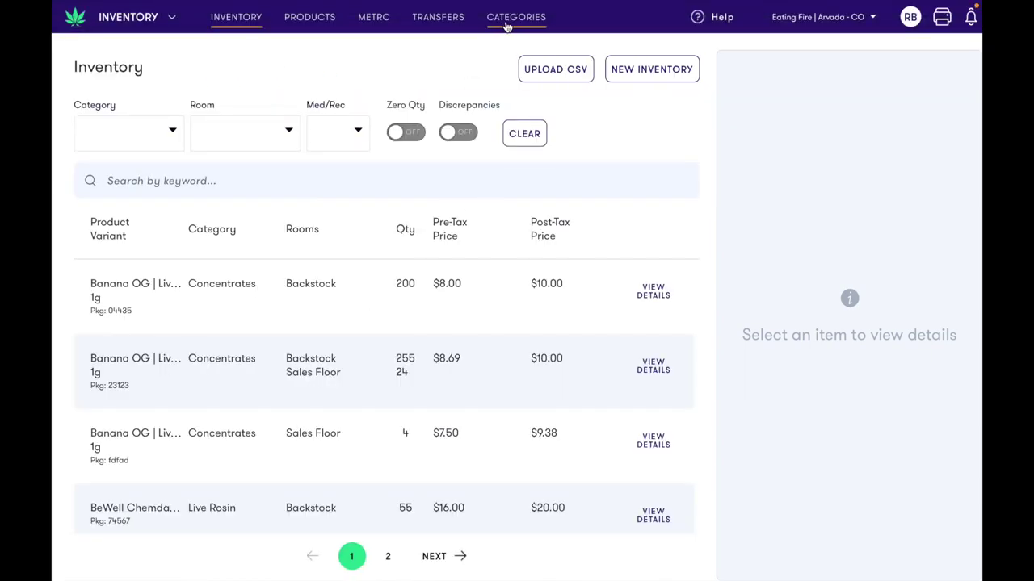
pyautogui.click(502, 23)
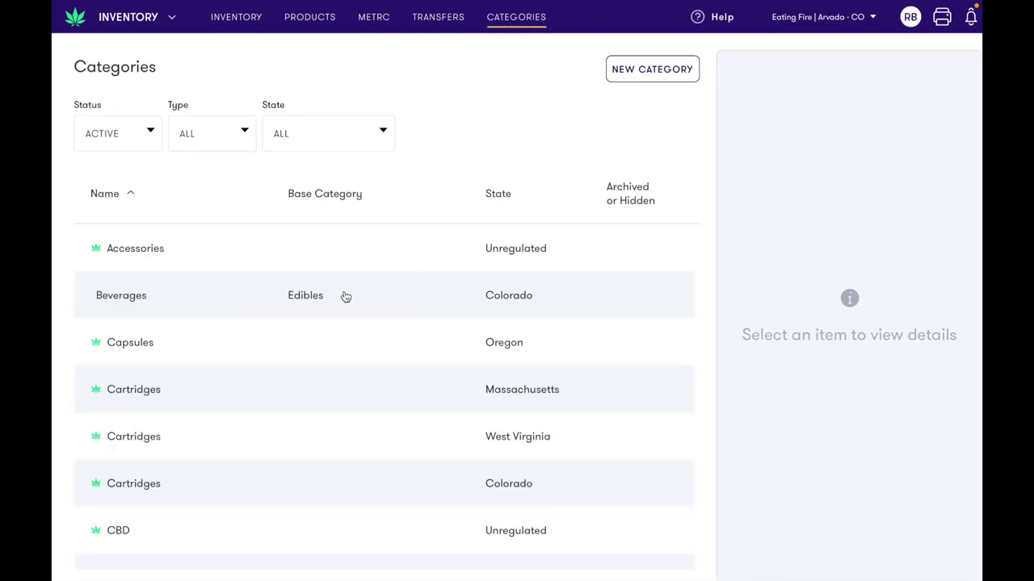